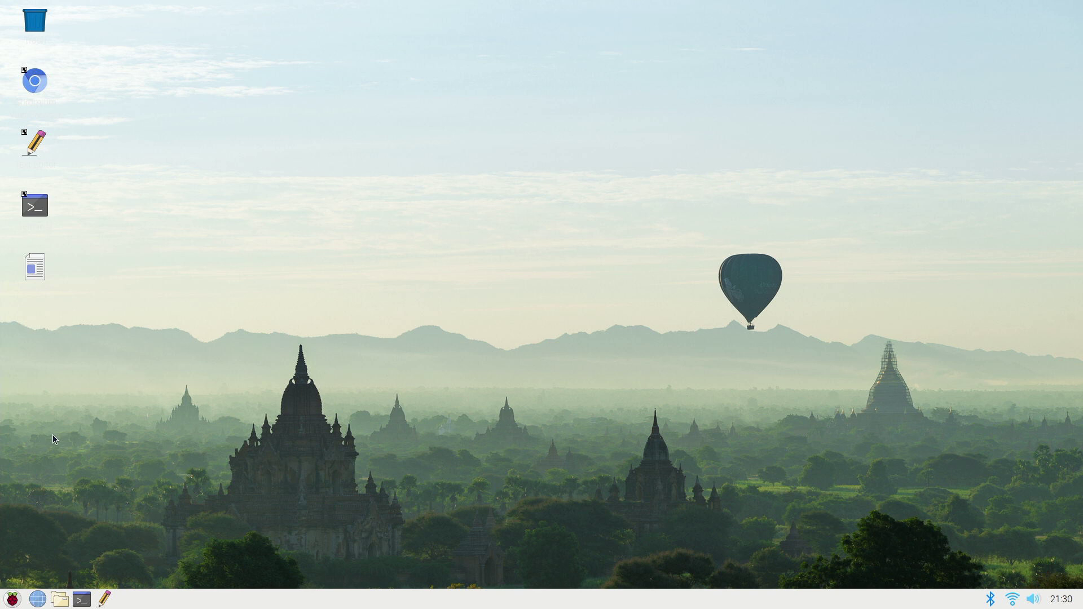
- Launch Chromium and open the Phoronix news site from its new-tab shortcut tile
{"action": "left_click", "coordinate": [36, 84]}
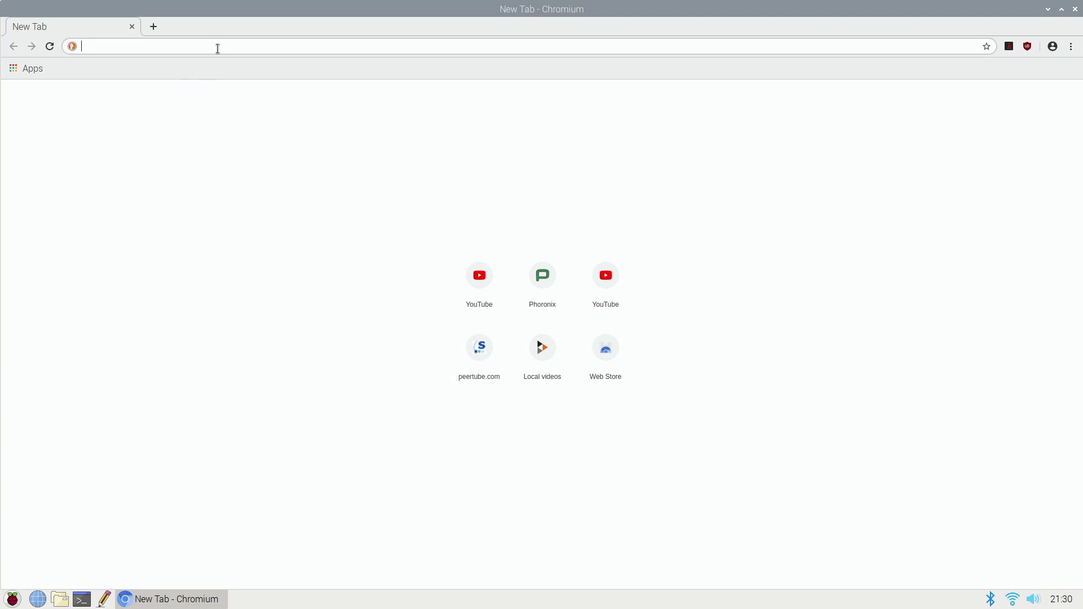
{"action": "left_click", "coordinate": [522, 265]}
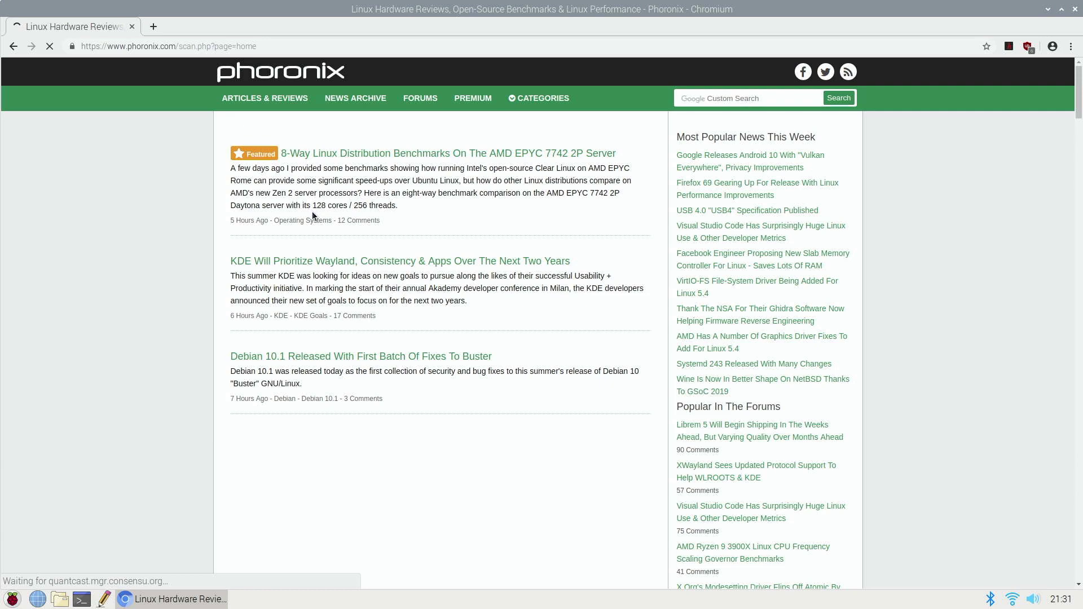
- Type 'Welcome to geotechland' in a new Writer document, fixing the stray letters, then close Writer
{"action": "scroll", "coordinate": [309, 216], "scroll_direction": "down", "scroll_amount": 3}
{"action": "scroll", "coordinate": [324, 204], "scroll_direction": "down", "scroll_amount": 5}
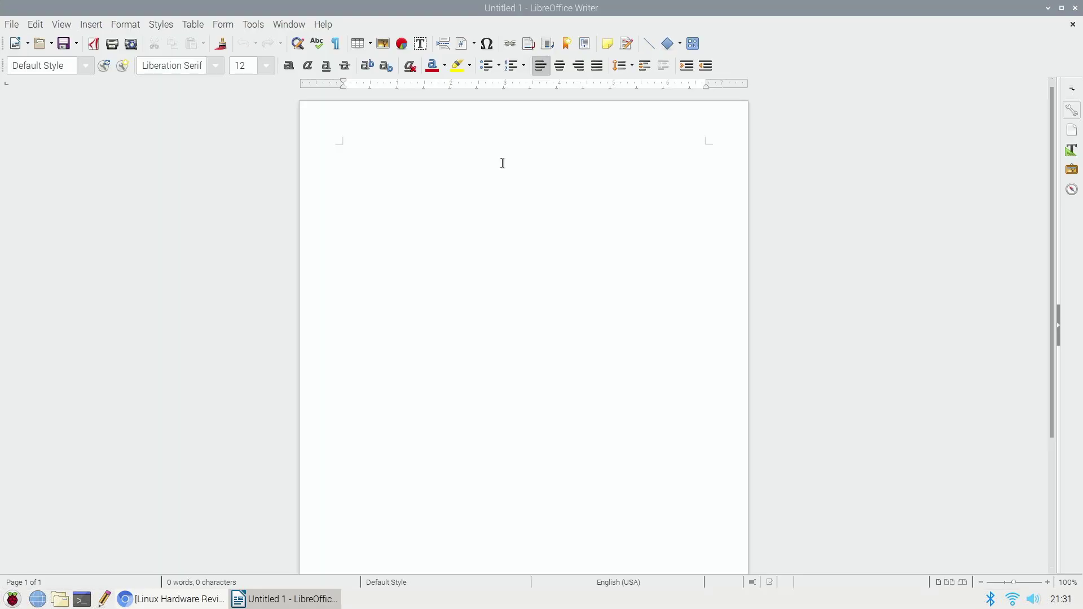
{"action": "type", "text": "ad"}
{"action": "key", "text": "BackSpace"}
{"action": "type", "text": "Welcome to geotechland"}
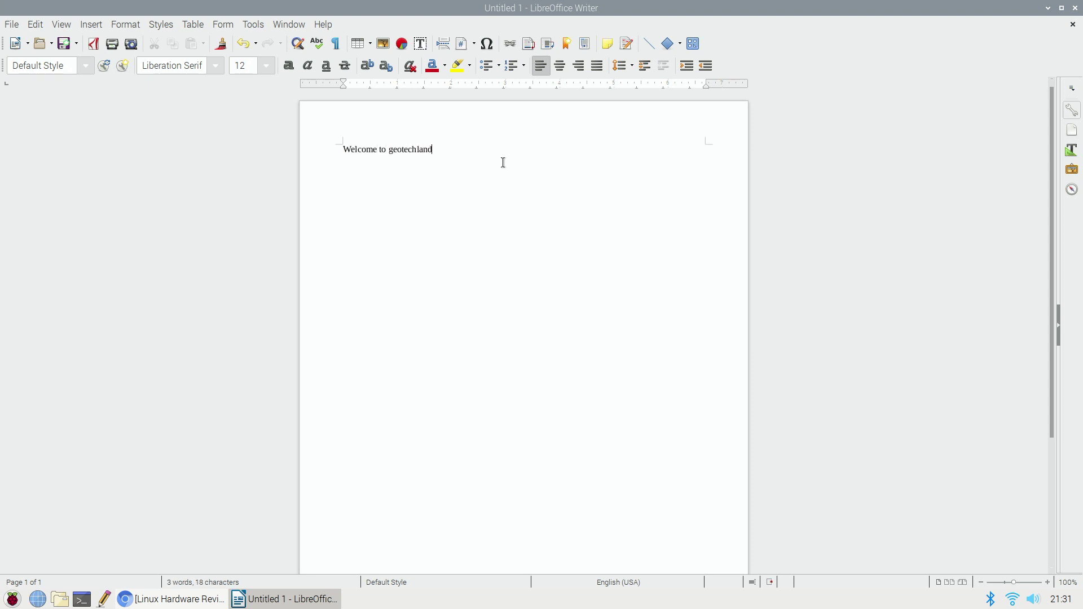
{"action": "left_click", "coordinate": [1076, 8]}
- Discard the Writer document, then try a blue desktop background colour in Appearance Settings
{"action": "left_click", "coordinate": [421, 346]}
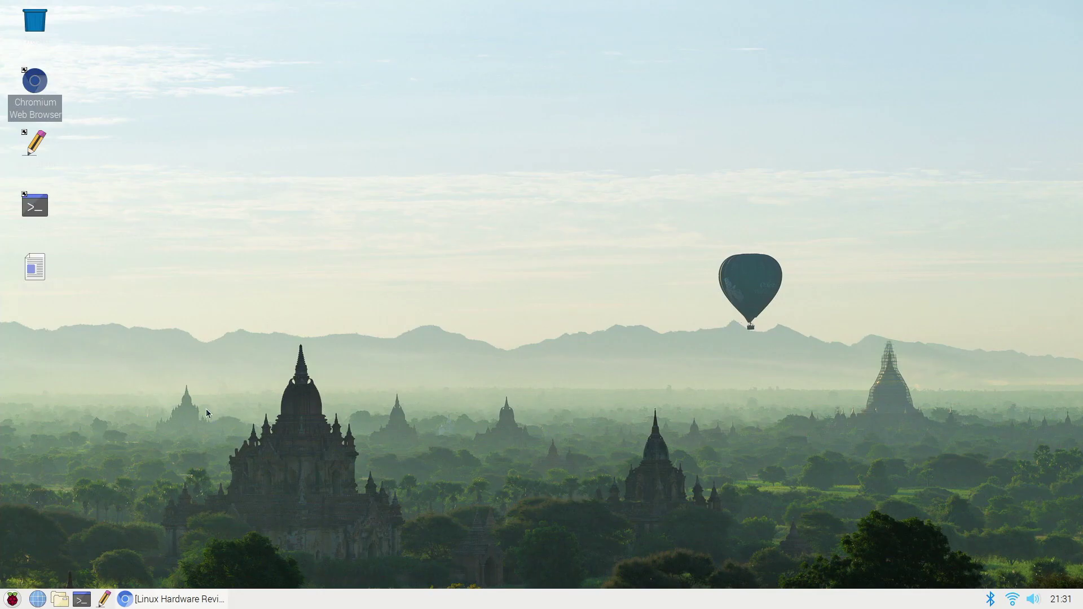
{"action": "left_click", "coordinate": [12, 599]}
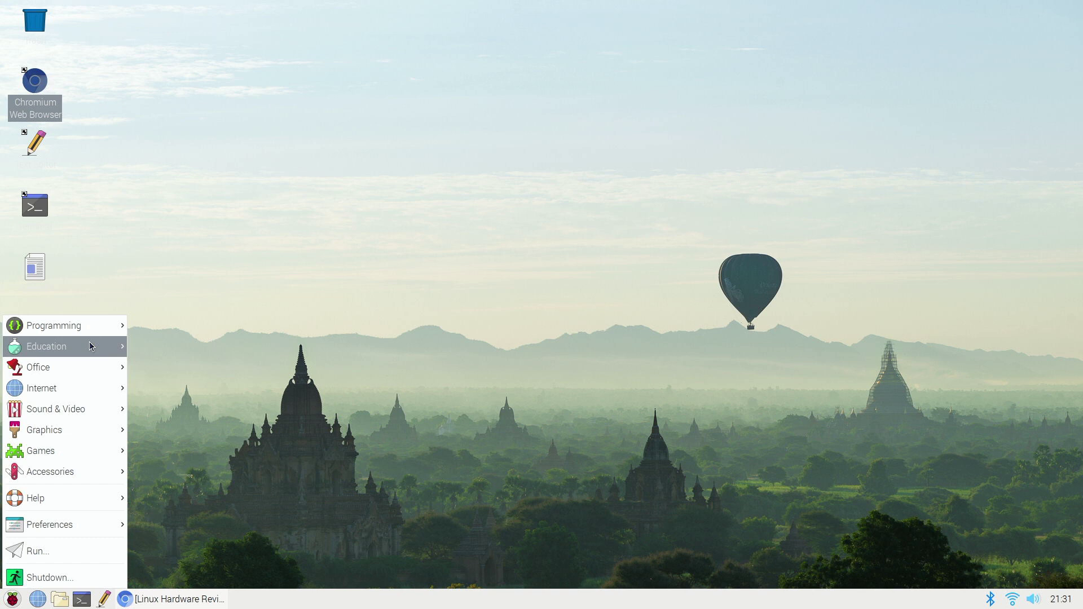
{"action": "mouse_move", "coordinate": [62, 519]}
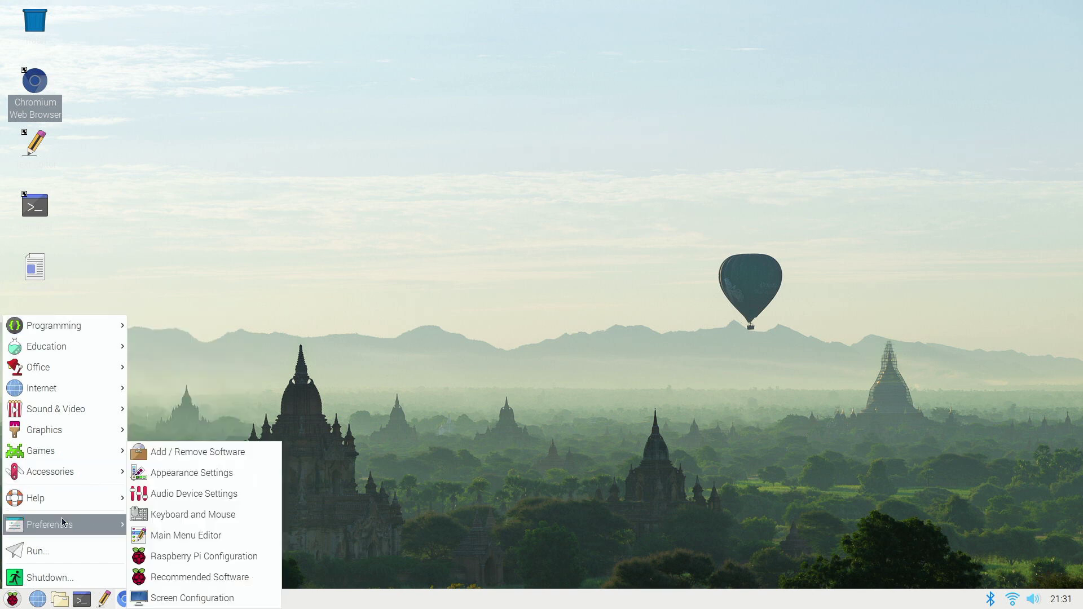
{"action": "left_click", "coordinate": [193, 478]}
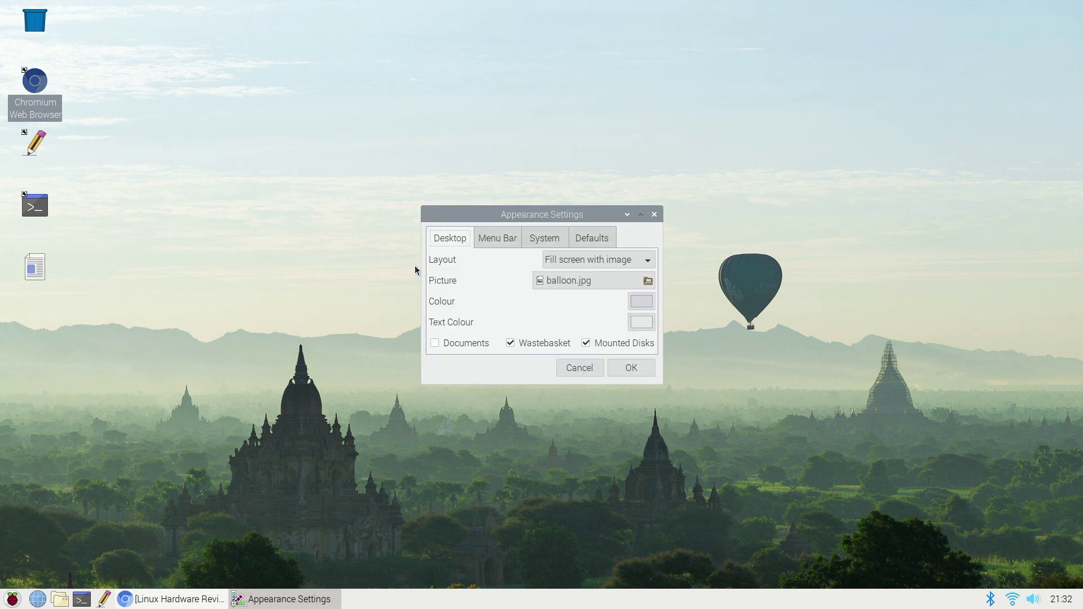
{"action": "left_click_drag", "start_coordinate": [573, 215], "coordinate": [597, 117]}
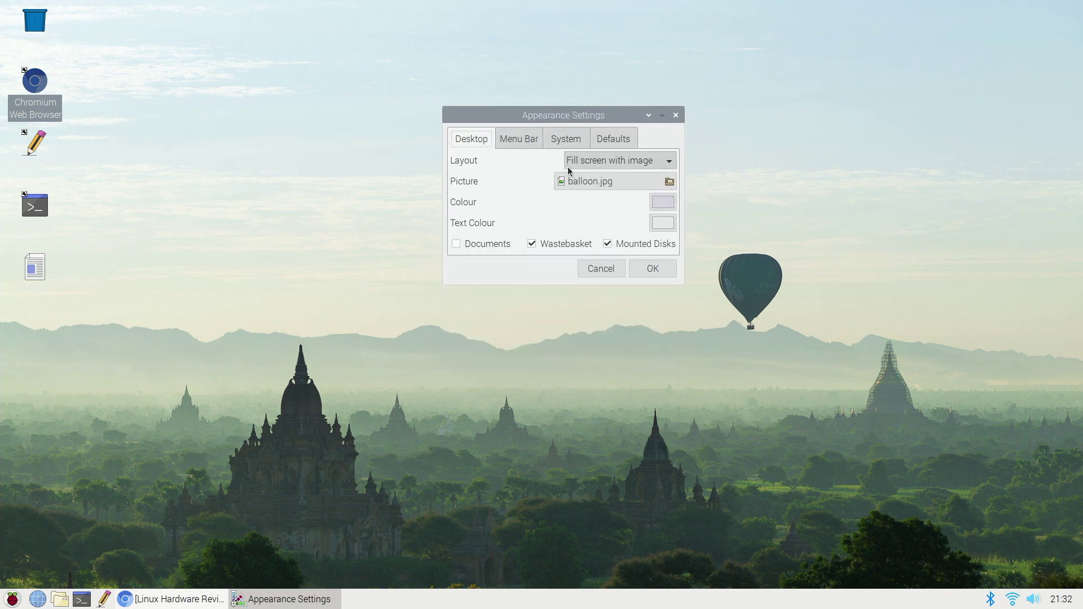
{"action": "left_click", "coordinate": [663, 202]}
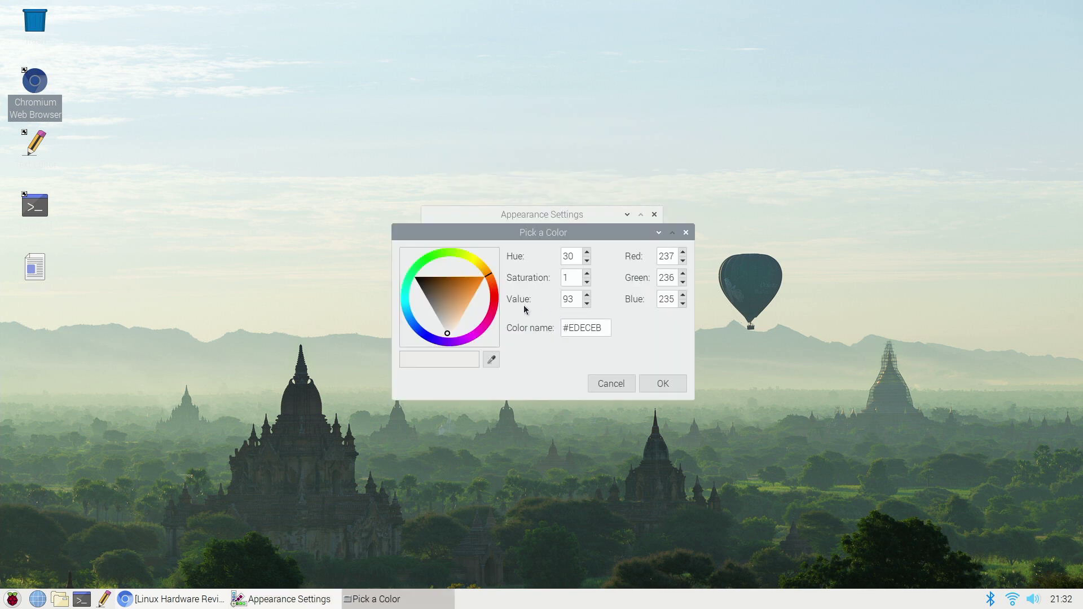
{"action": "left_click", "coordinate": [415, 331]}
- Set the menu bar colour to blue #5477BE and its text colour to dark red #591A1A
{"action": "left_click", "coordinate": [652, 386]}
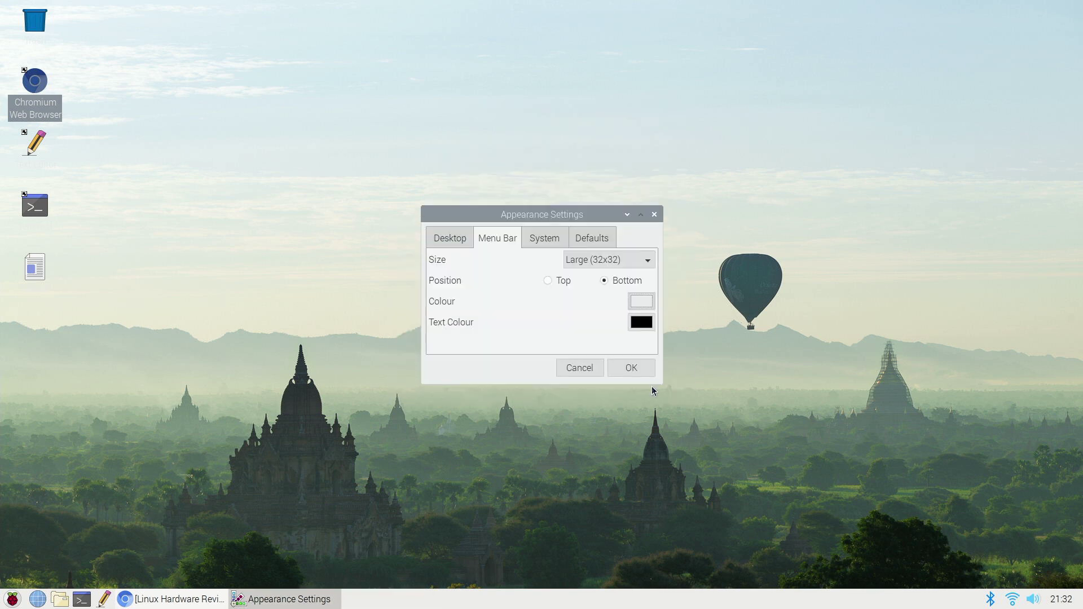
{"action": "left_click", "coordinate": [641, 305]}
{"action": "left_click", "coordinate": [444, 299]}
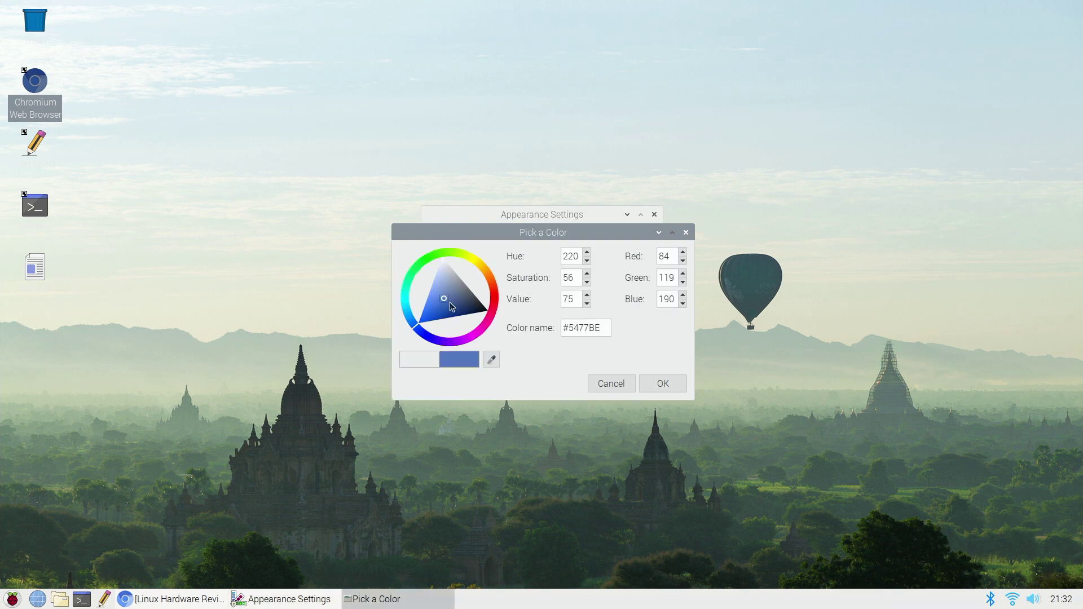
{"action": "left_click", "coordinate": [645, 384]}
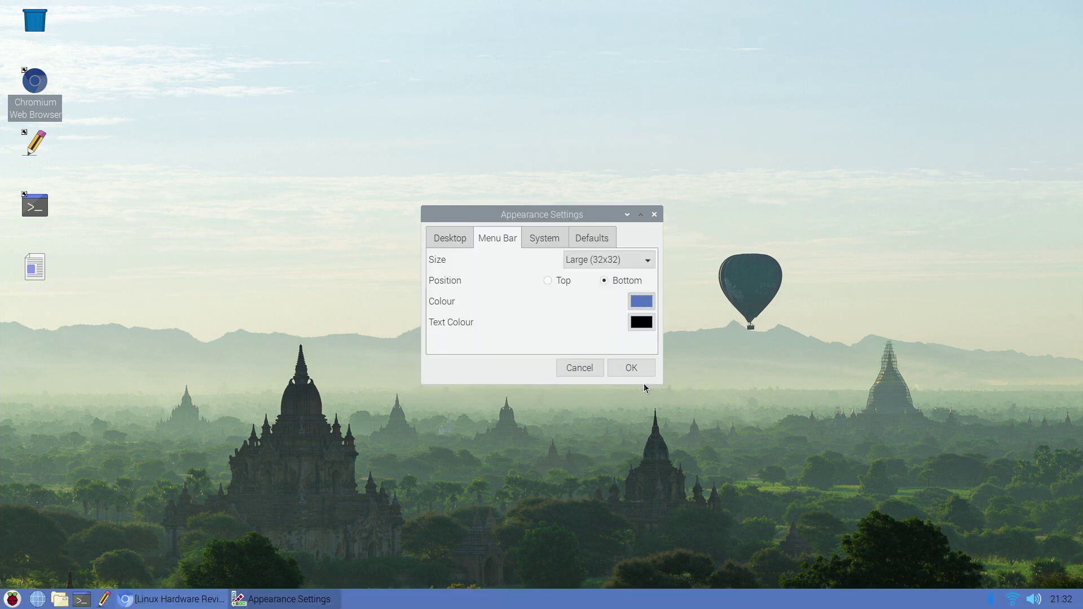
{"action": "left_click", "coordinate": [637, 327]}
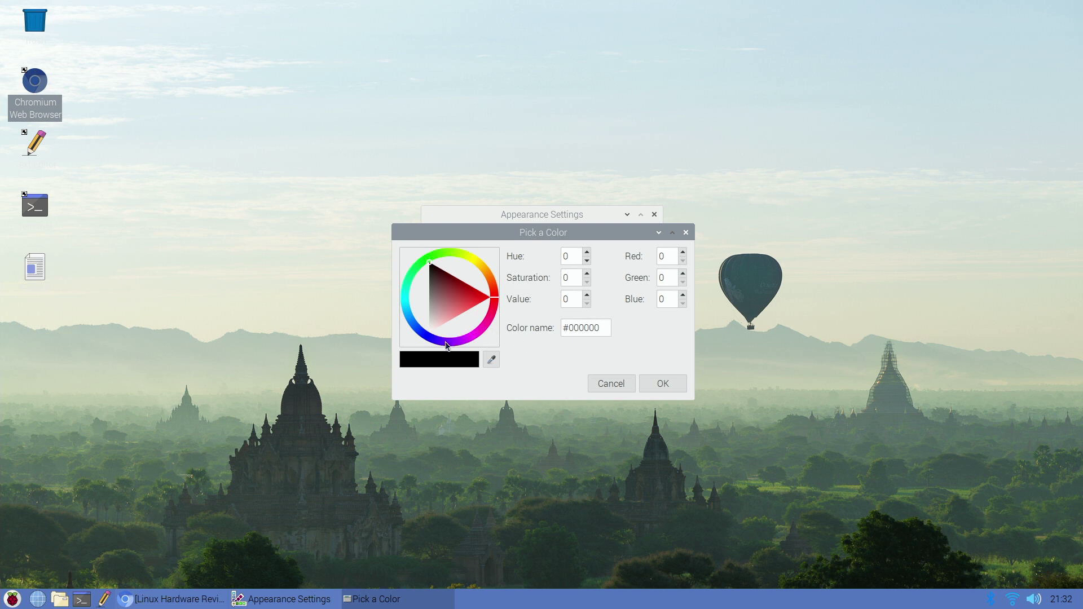
{"action": "left_click", "coordinate": [445, 279]}
{"action": "left_click", "coordinate": [662, 384]}
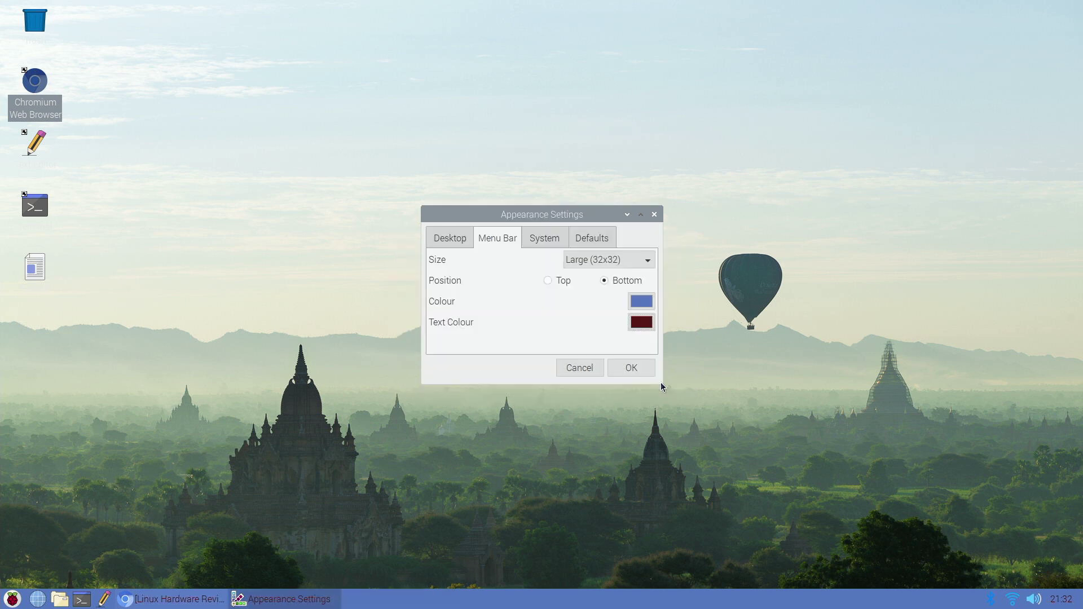
{"action": "left_click", "coordinate": [13, 599]}
- Open the RetroPie download page, then the Raspberry Pi Downloads page, scrolling to Third Party images
{"action": "mouse_move", "coordinate": [102, 395]}
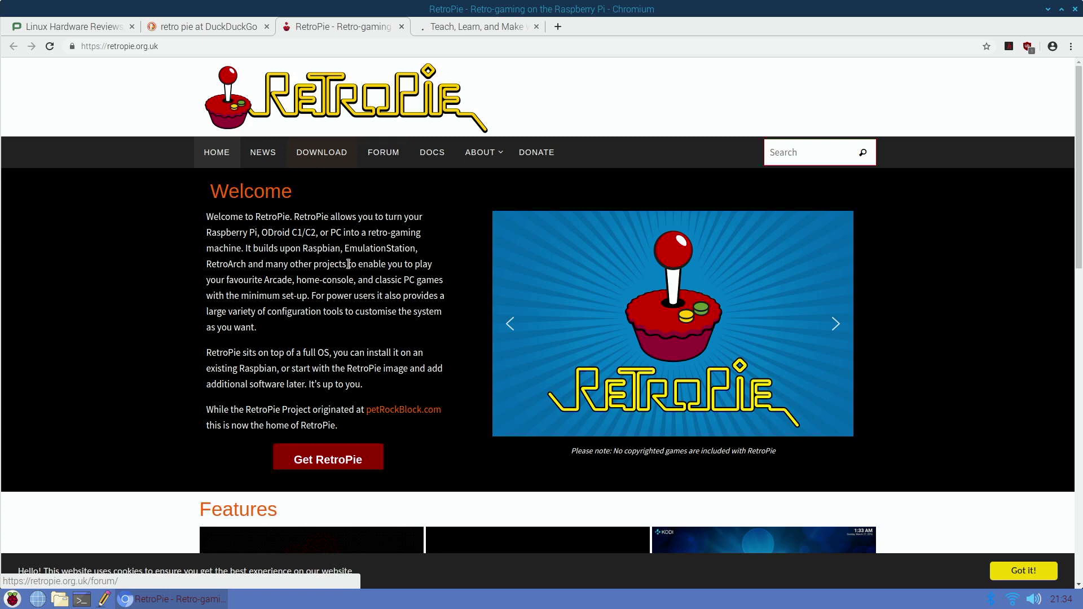
{"action": "left_click", "coordinate": [342, 463]}
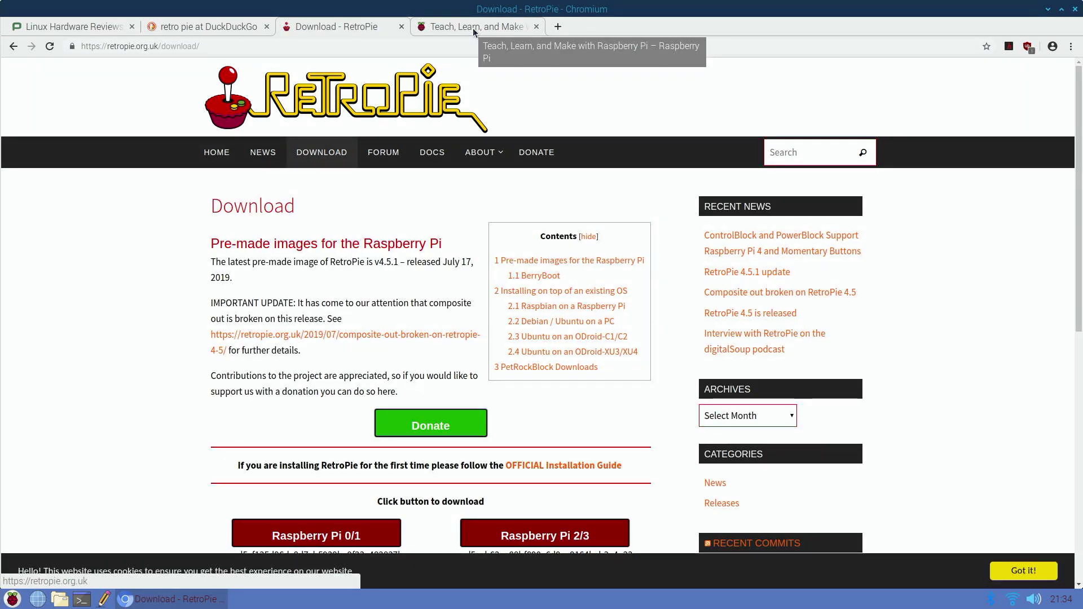
{"action": "left_click", "coordinate": [473, 28]}
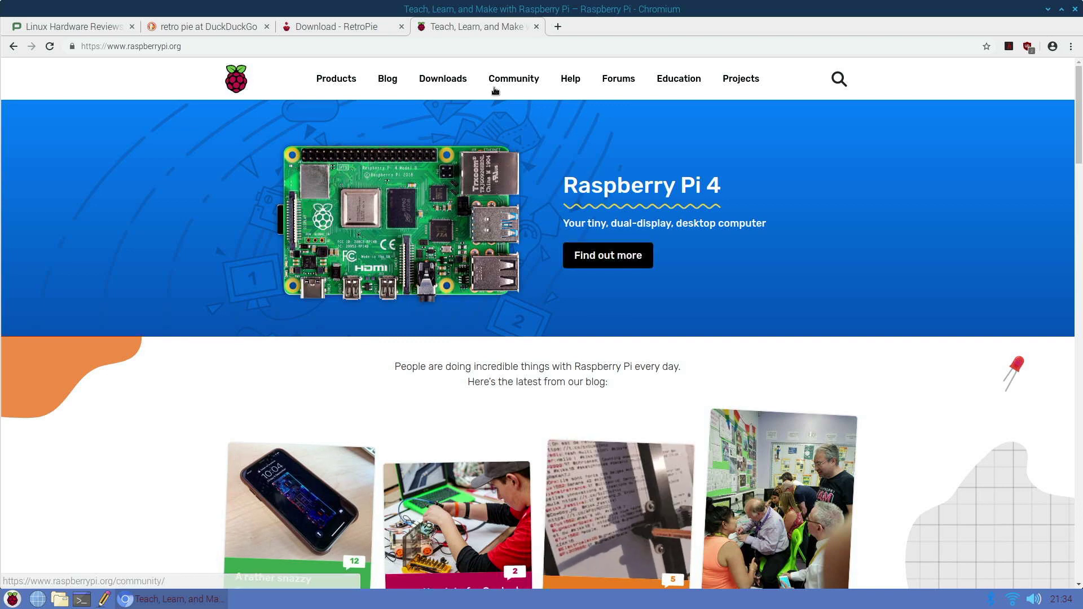
{"action": "left_click", "coordinate": [457, 82]}
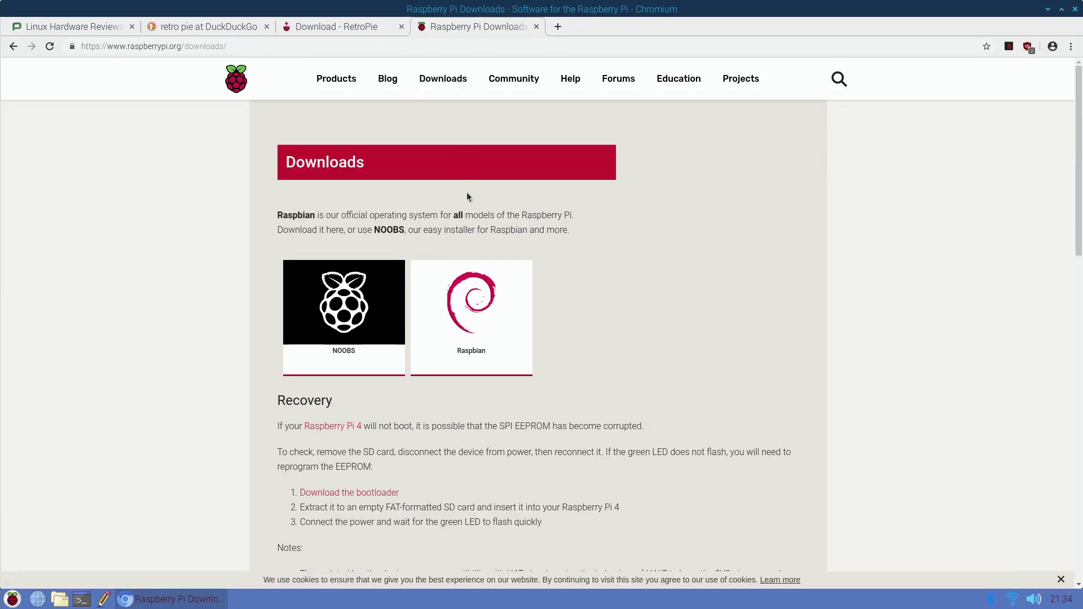
{"action": "scroll", "coordinate": [467, 195], "scroll_direction": "down", "scroll_amount": 10}
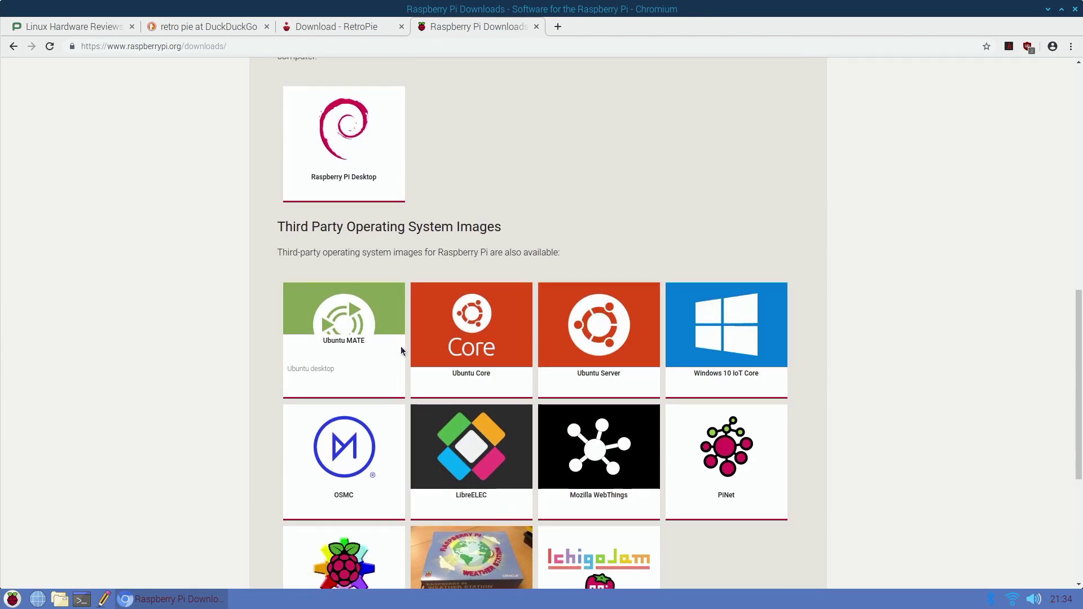
{"action": "scroll", "coordinate": [401, 346], "scroll_direction": "down", "scroll_amount": 3}
{"action": "scroll", "coordinate": [312, 223], "scroll_direction": "down", "scroll_amount": 3}
{"action": "scroll", "coordinate": [197, 268], "scroll_direction": "up", "scroll_amount": 1}
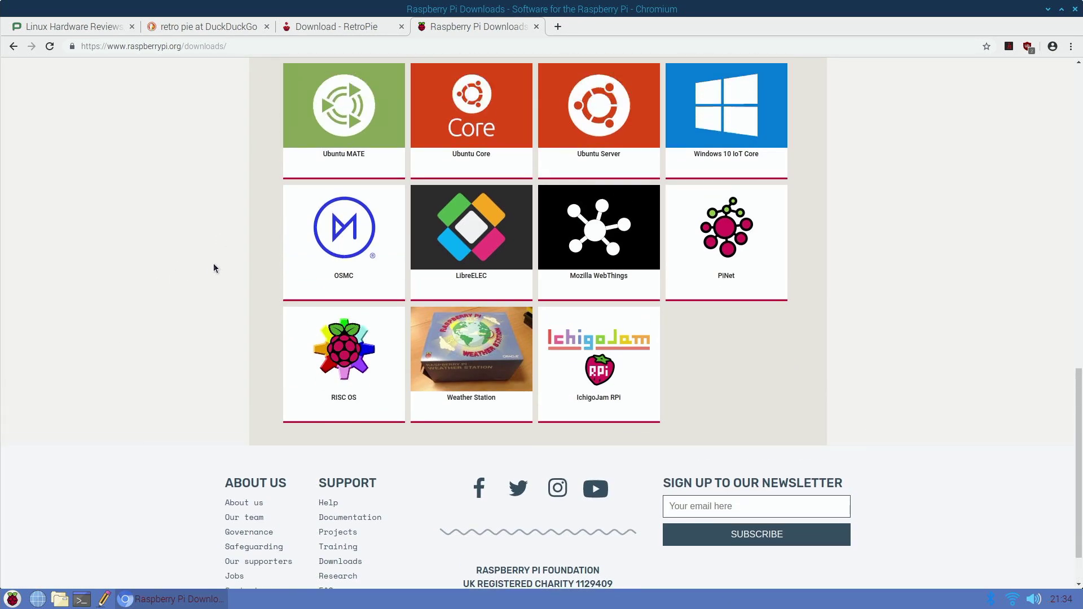
- Return to the RetroPie Download tab and browse its pre-made images section
{"action": "scroll", "coordinate": [213, 268], "scroll_direction": "up", "scroll_amount": 2}
{"action": "left_click", "coordinate": [361, 27]}
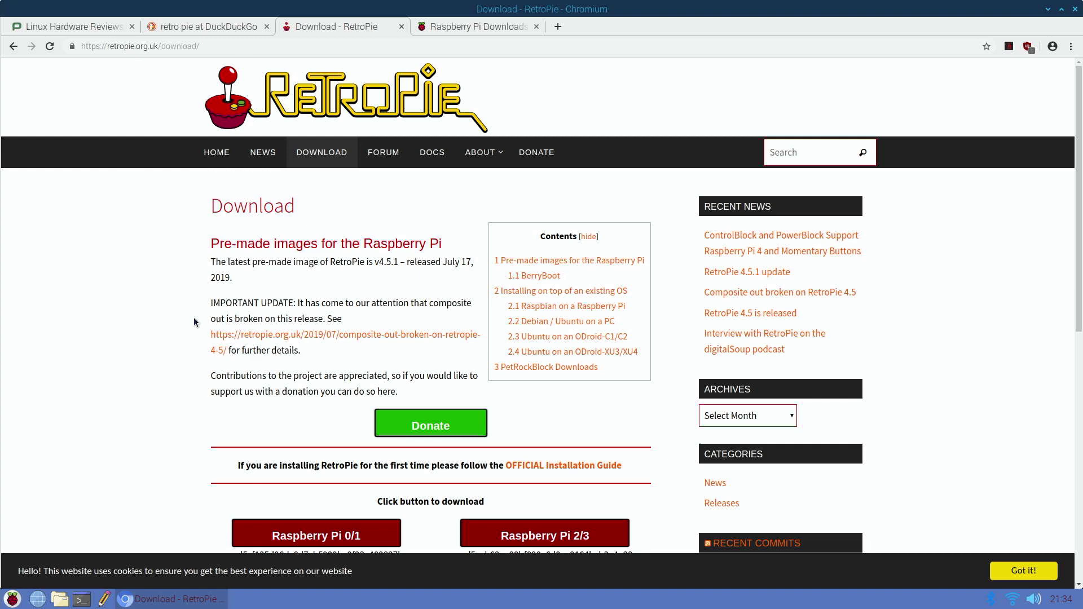
{"action": "scroll", "coordinate": [198, 318], "scroll_direction": "down", "scroll_amount": 2}
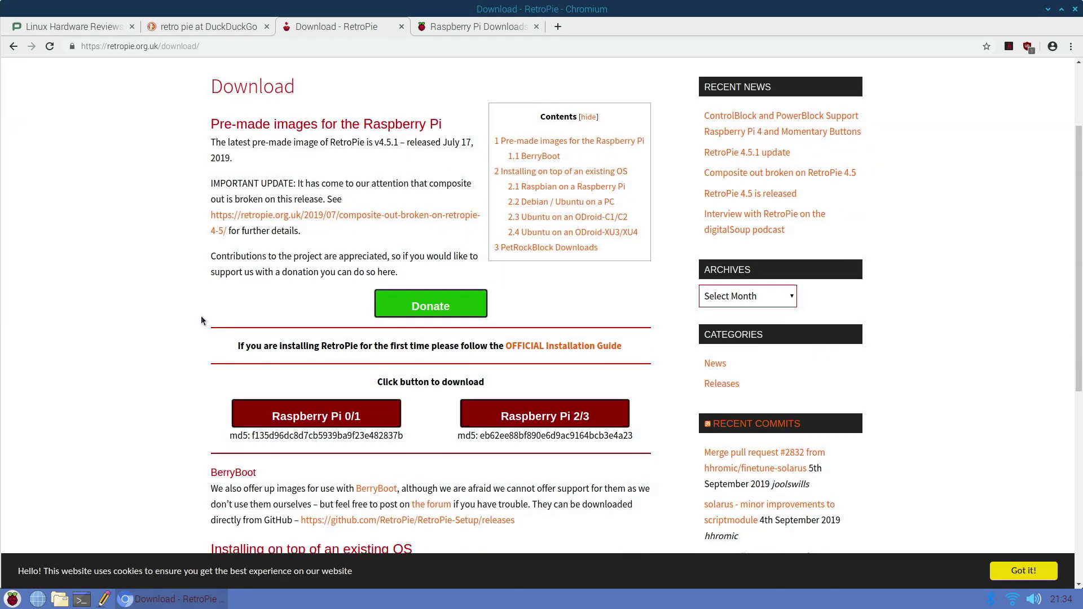
{"action": "left_click", "coordinate": [549, 147]}
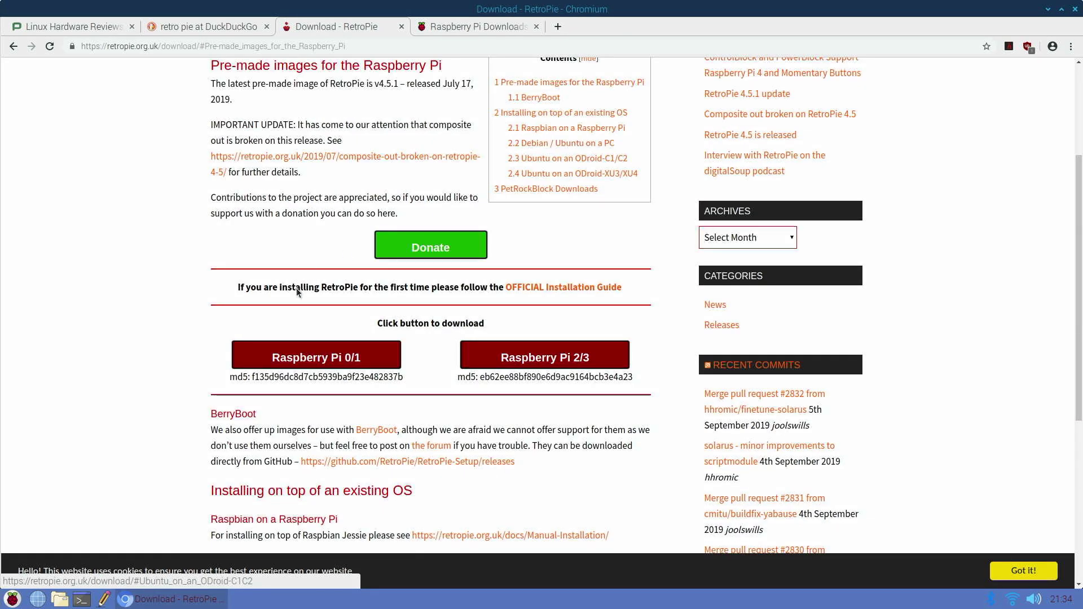
{"action": "scroll", "coordinate": [301, 353], "scroll_direction": "up", "scroll_amount": 3}
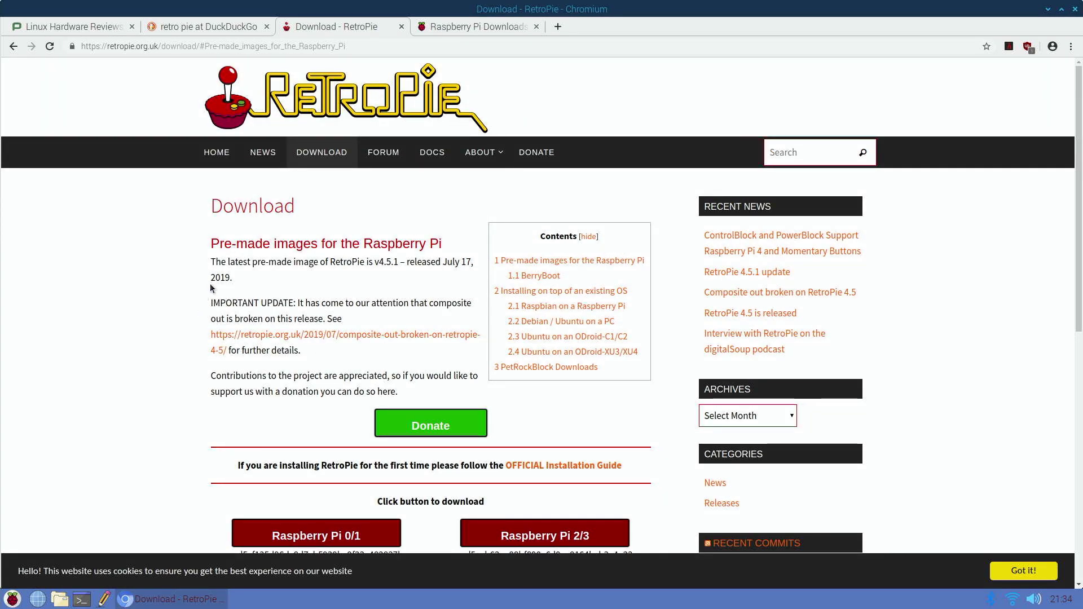
{"action": "scroll", "coordinate": [211, 288], "scroll_direction": "down", "scroll_amount": 3}
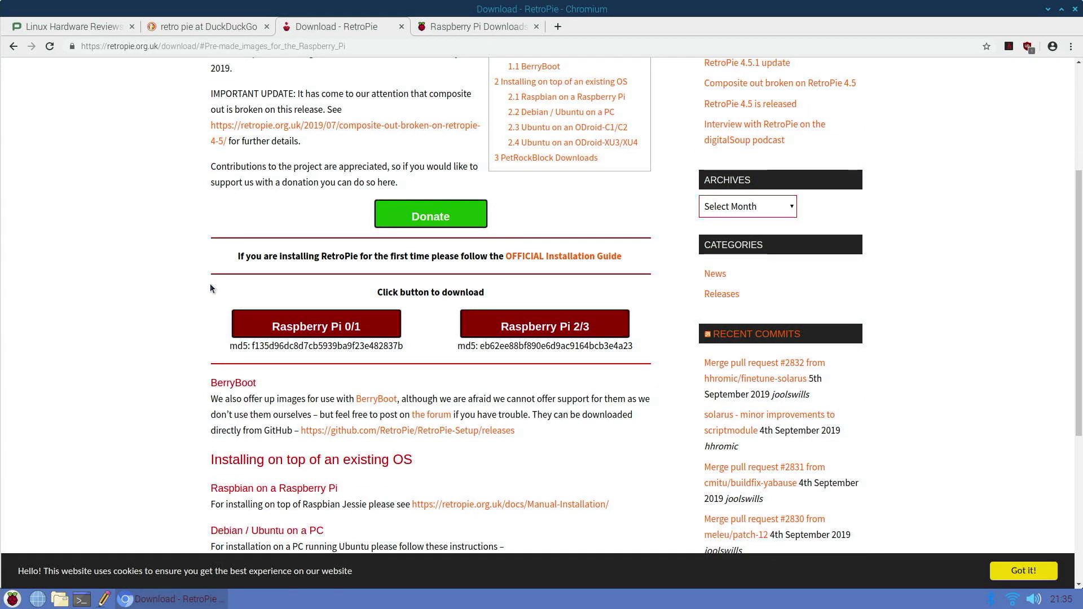
{"action": "scroll", "coordinate": [210, 287], "scroll_direction": "down", "scroll_amount": 4}
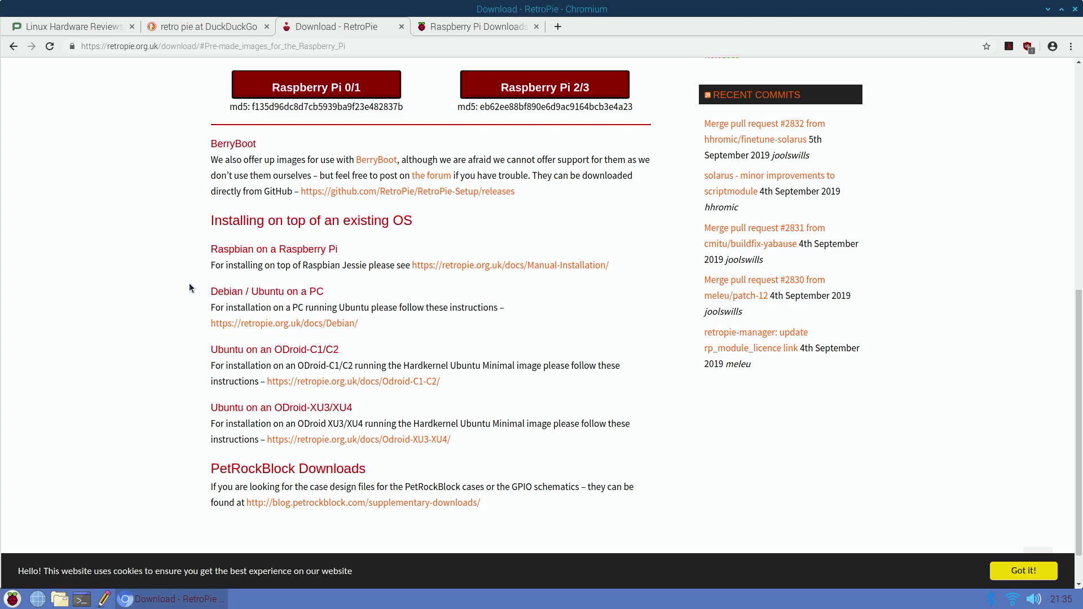
{"action": "scroll", "coordinate": [192, 284], "scroll_direction": "down", "scroll_amount": 1}
{"action": "scroll", "coordinate": [194, 279], "scroll_direction": "up", "scroll_amount": 4}
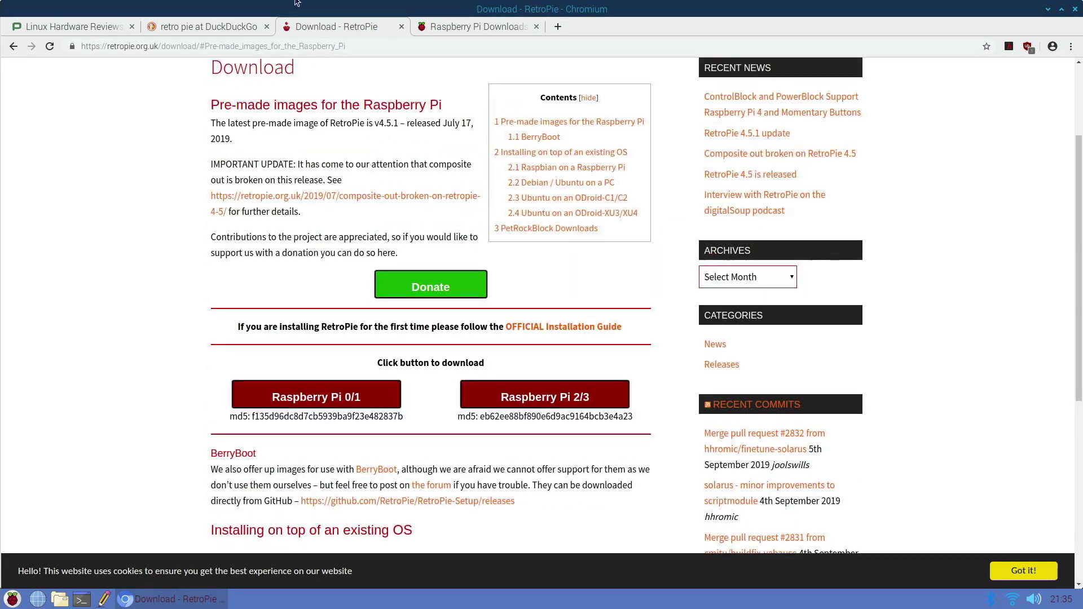
{"action": "scroll", "coordinate": [263, 266], "scroll_direction": "up", "scroll_amount": 3}
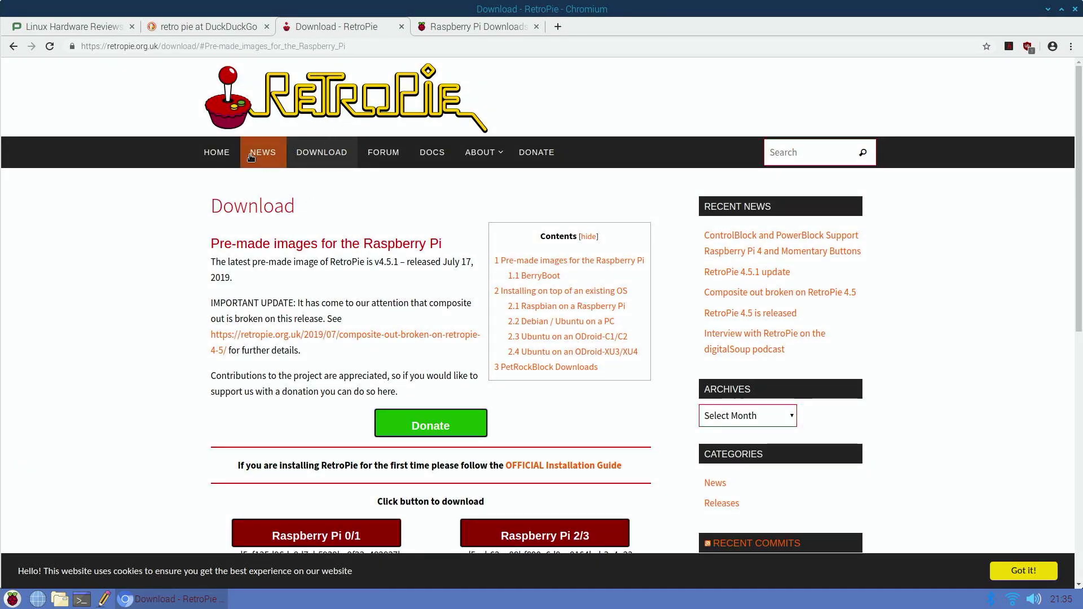
- Load the RetroPie home page and scroll through its Welcome section
{"action": "left_click", "coordinate": [252, 111]}
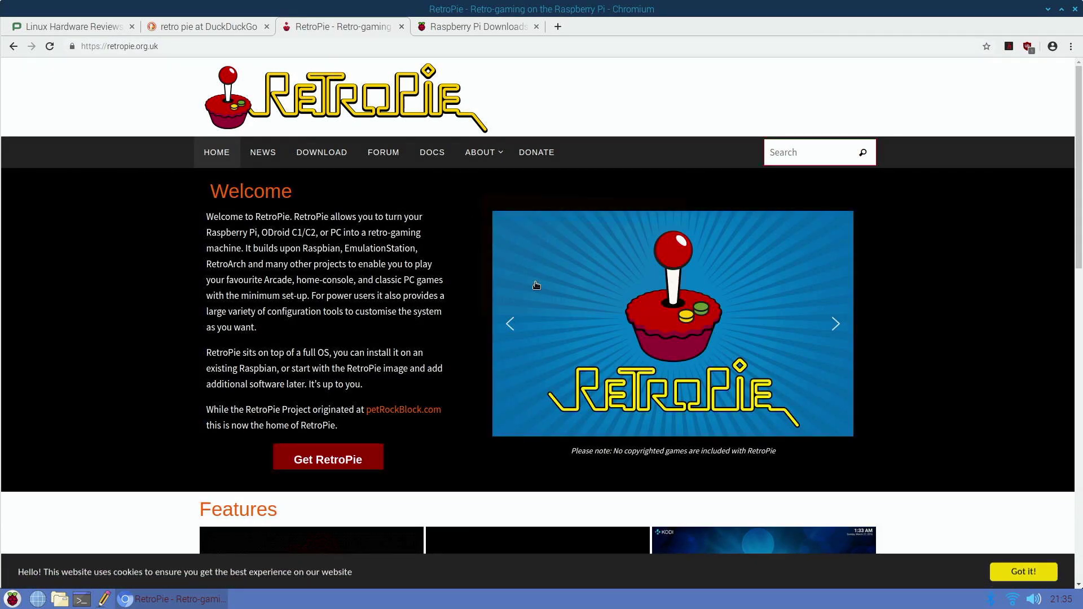
{"action": "scroll", "coordinate": [532, 287], "scroll_direction": "down", "scroll_amount": 3}
{"action": "scroll", "coordinate": [512, 286], "scroll_direction": "down", "scroll_amount": 3}
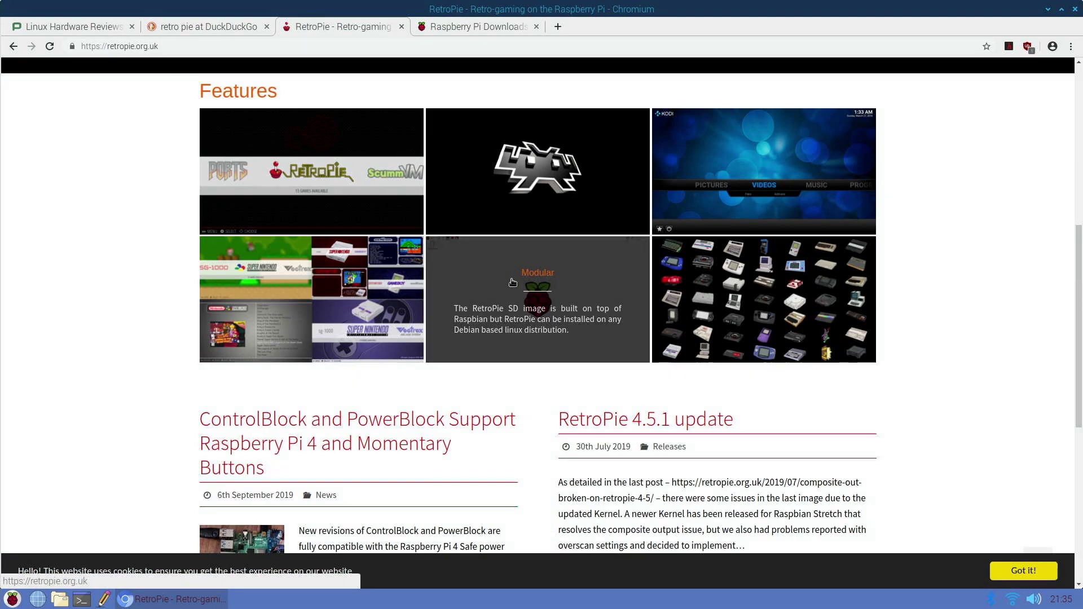
{"action": "scroll", "coordinate": [513, 283], "scroll_direction": "up", "scroll_amount": 7}
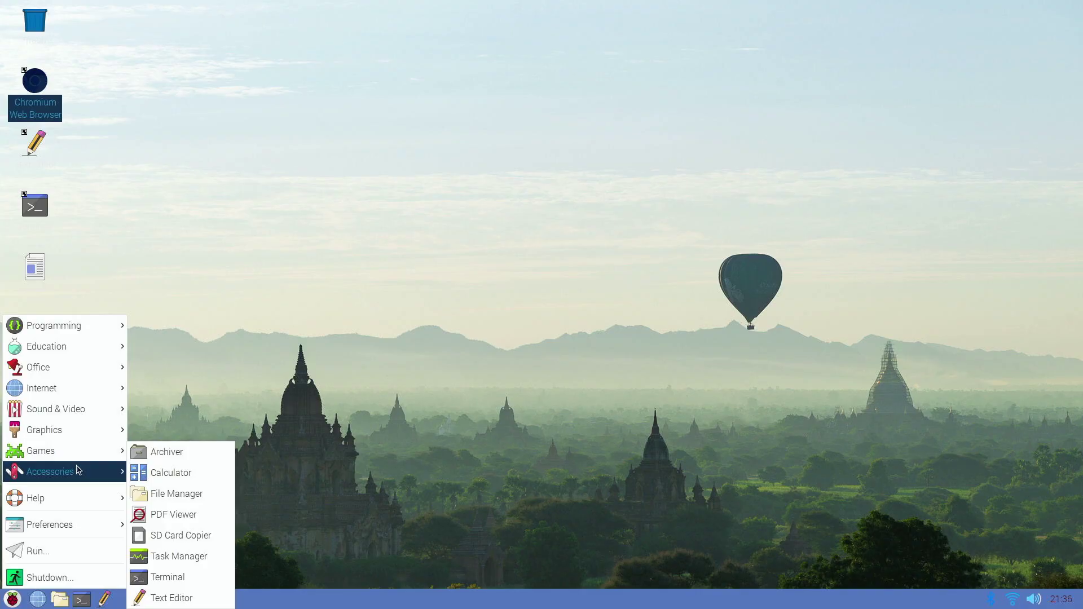
- Open Add / Remove Software, browse the Games category, and search packages for 'screen'
{"action": "mouse_move", "coordinate": [72, 522]}
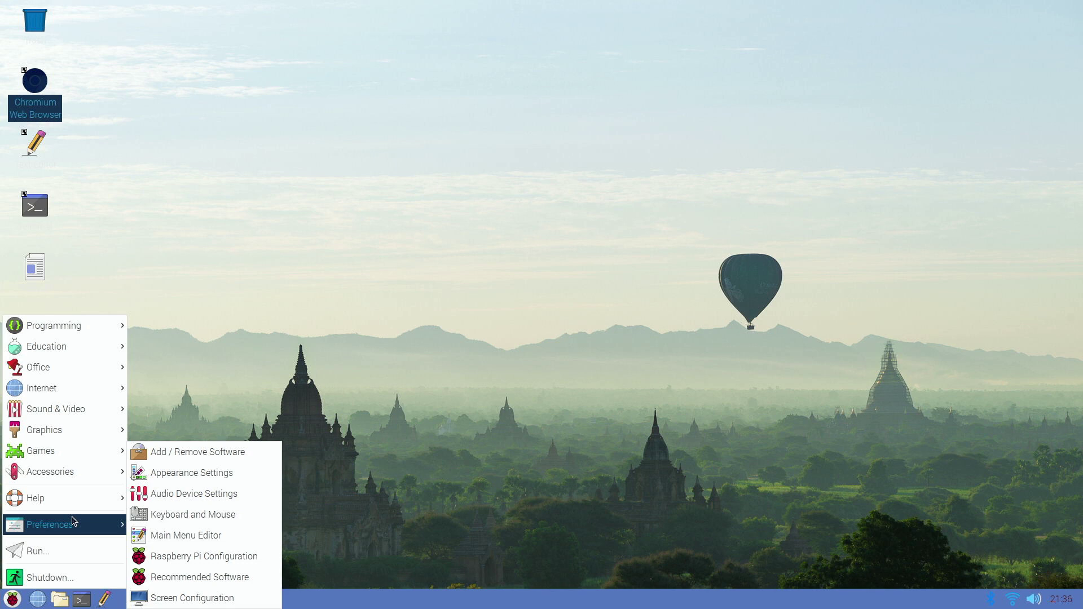
{"action": "left_click", "coordinate": [204, 460]}
{"action": "left_click_drag", "start_coordinate": [467, 134], "coordinate": [505, 74]}
{"action": "scroll", "coordinate": [351, 215], "scroll_direction": "down", "scroll_amount": 3}
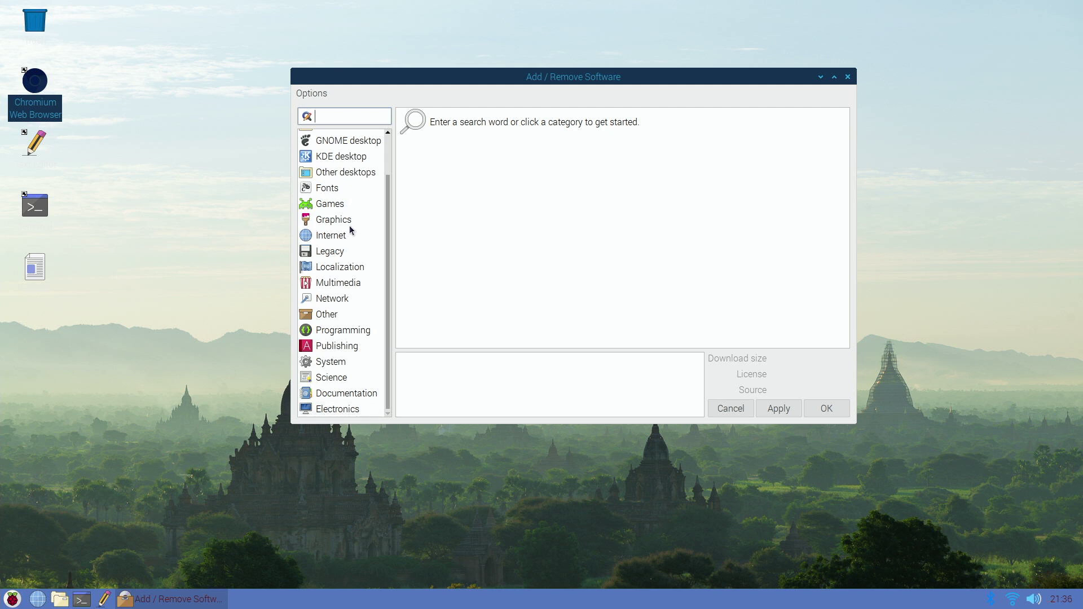
{"action": "left_click", "coordinate": [335, 203]}
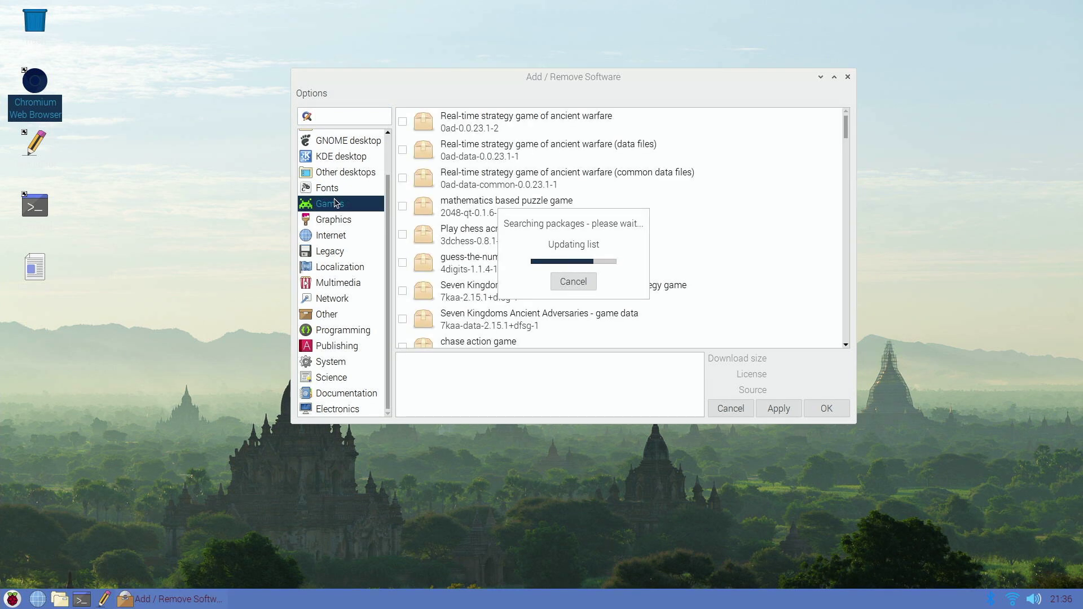
{"action": "scroll", "coordinate": [480, 248], "scroll_direction": "down", "scroll_amount": 5}
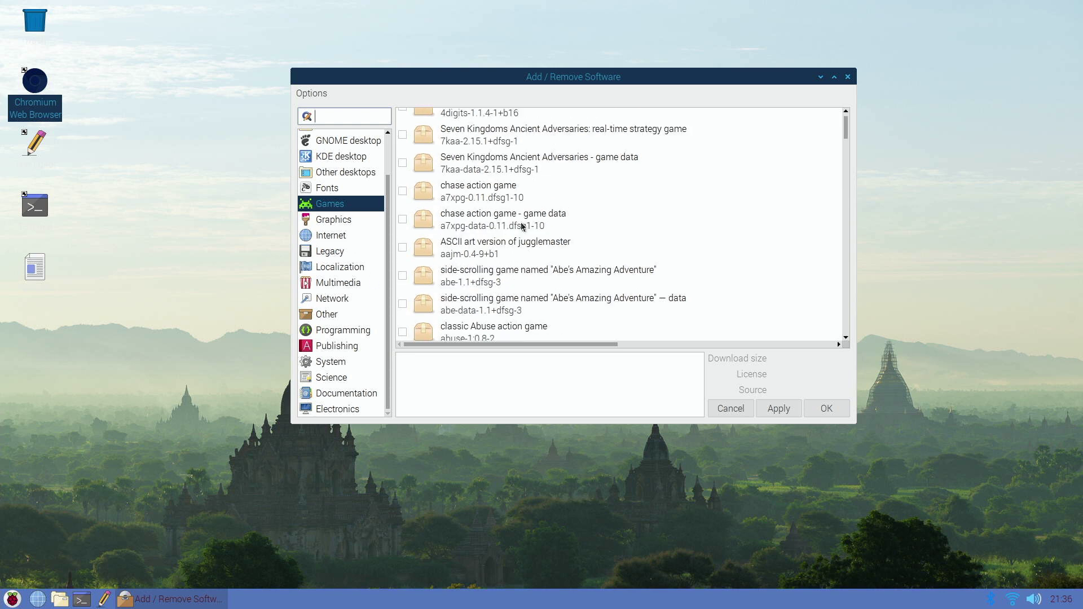
{"action": "scroll", "coordinate": [517, 229], "scroll_direction": "down", "scroll_amount": 5}
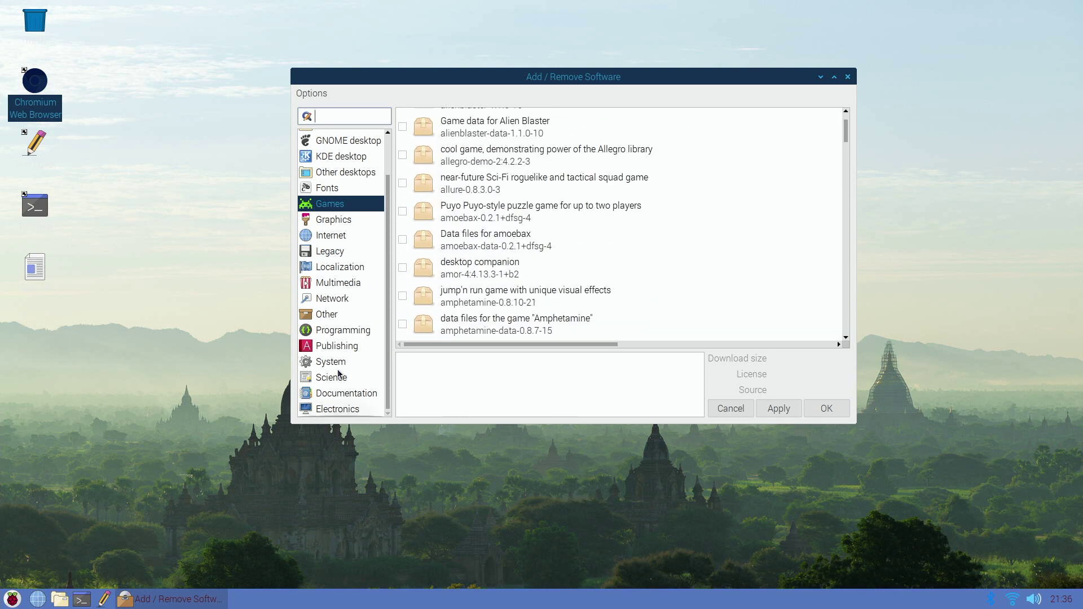
{"action": "scroll", "coordinate": [339, 367], "scroll_direction": "up", "scroll_amount": 3}
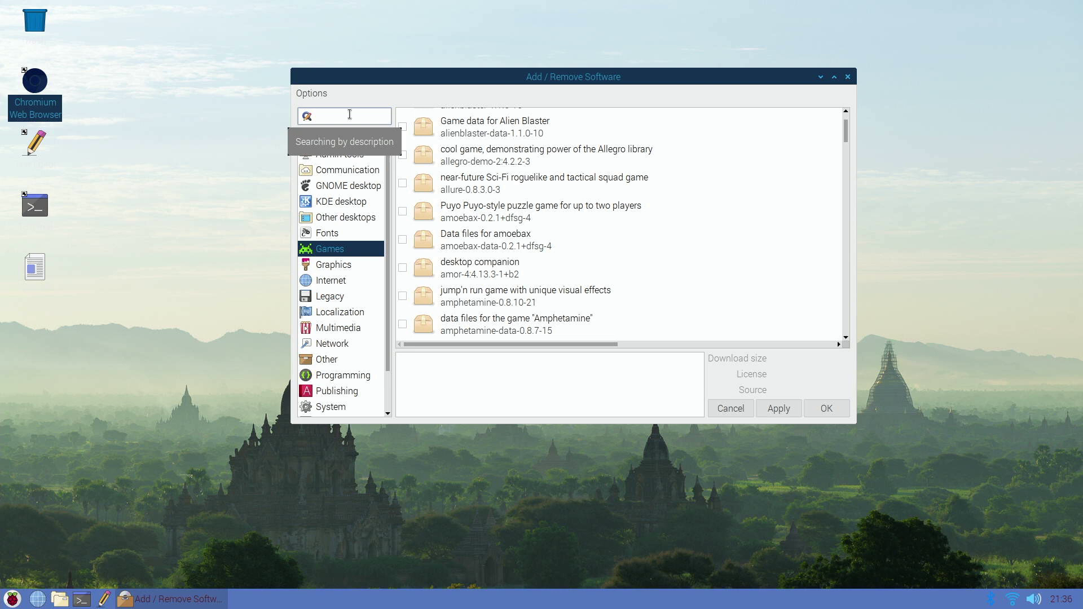
{"action": "type", "text": "screen"}
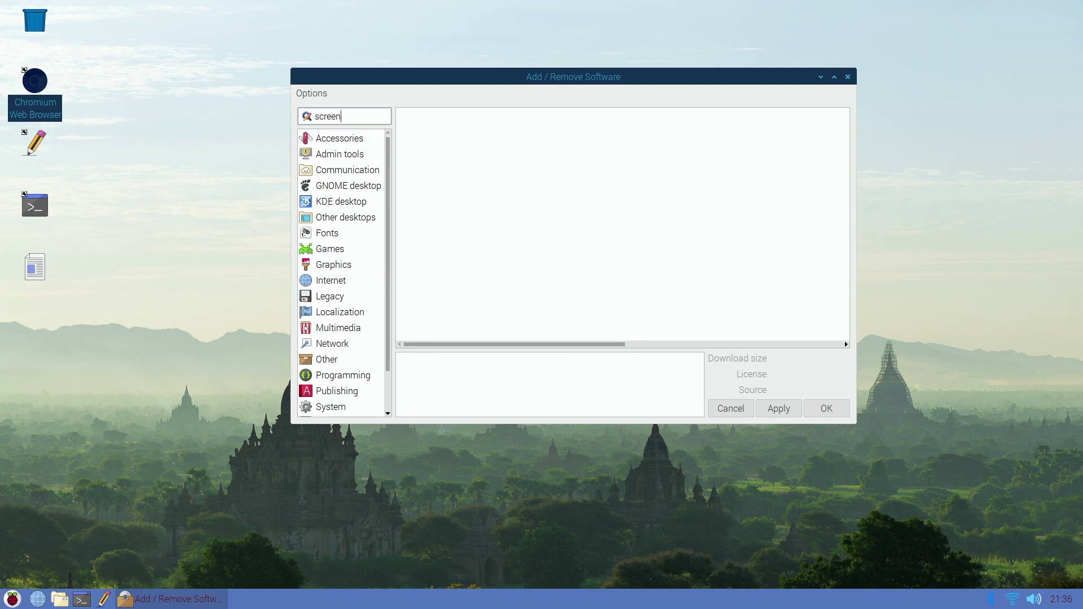
{"action": "key", "text": "Return"}
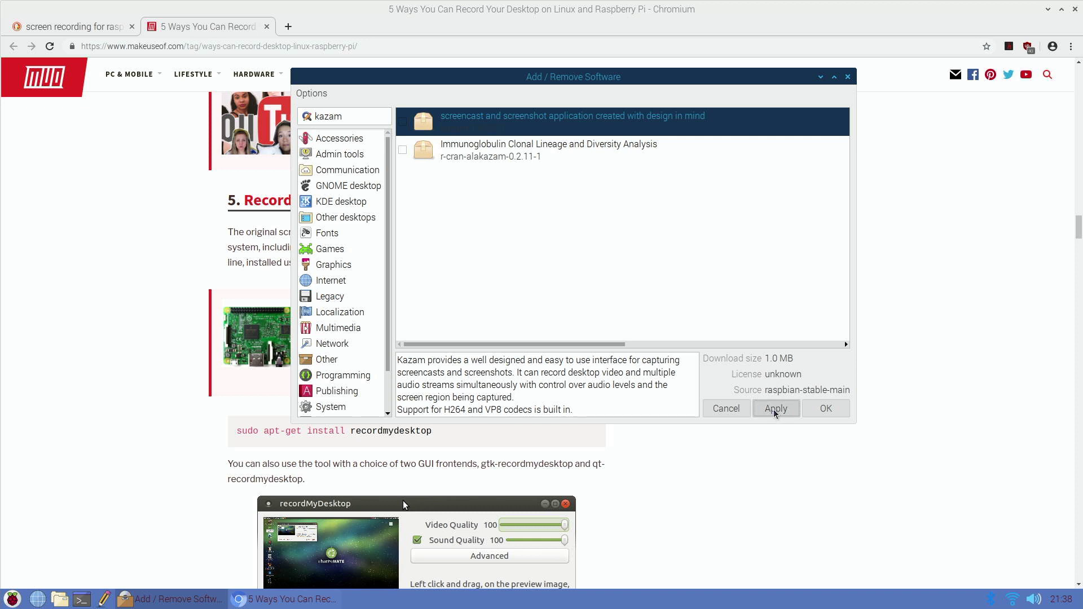
- Confirm the Kazam install, launch the newly installed recordMyDesktop, and minimize the installer window
{"action": "left_click", "coordinate": [828, 410]}
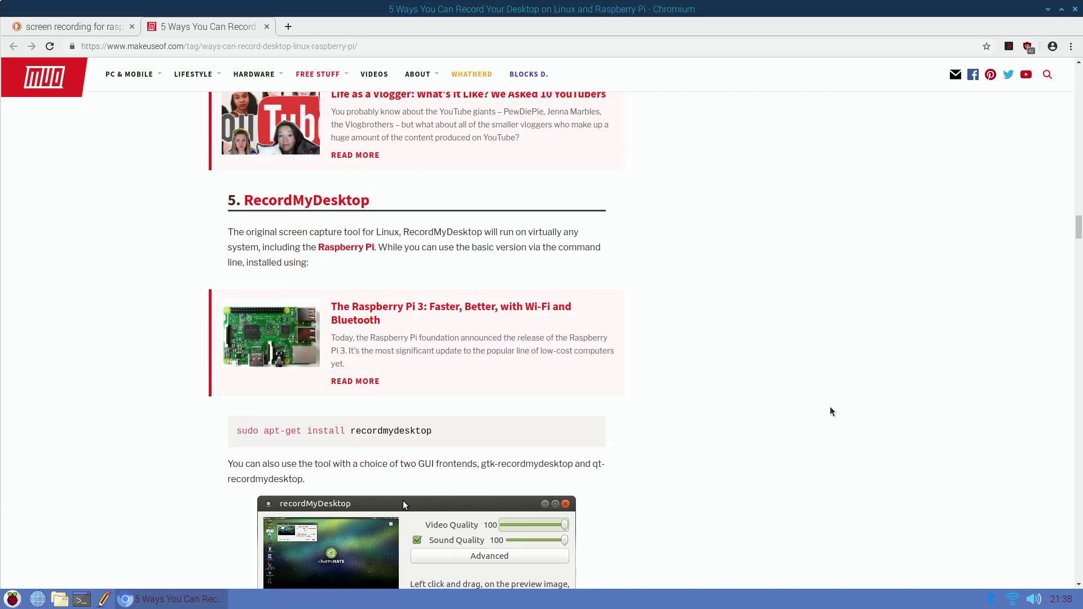
{"action": "left_click", "coordinate": [18, 602]}
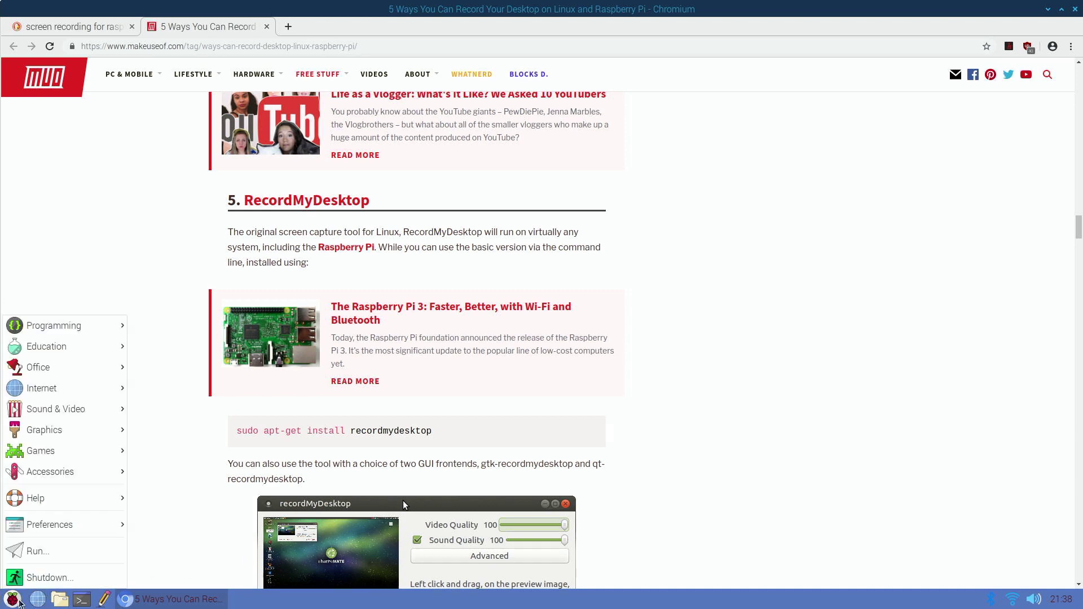
{"action": "mouse_move", "coordinate": [75, 416]}
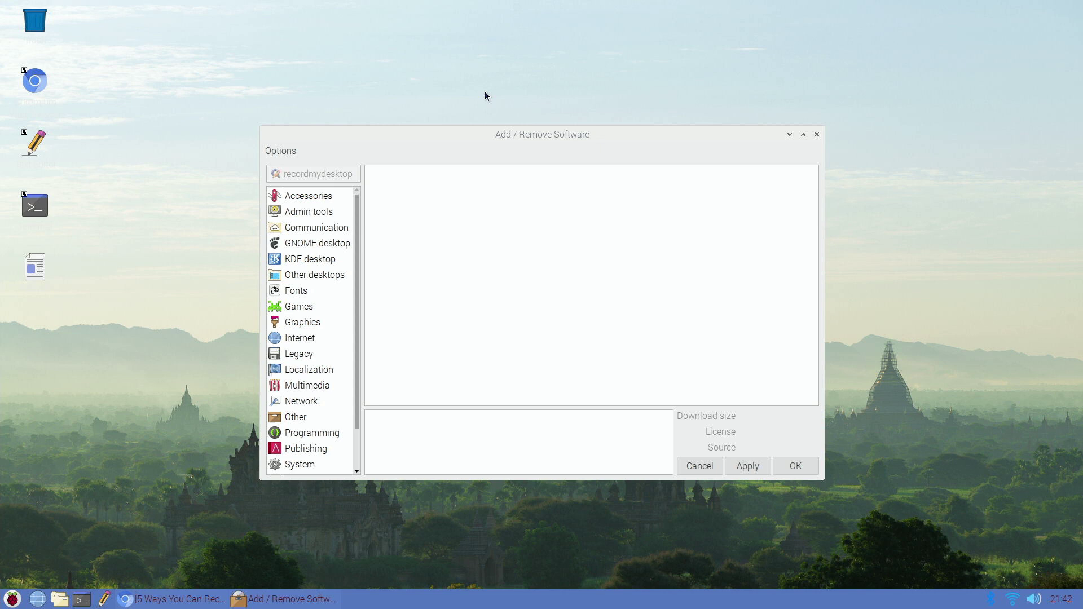
{"action": "left_click_drag", "start_coordinate": [467, 134], "coordinate": [528, 68]}
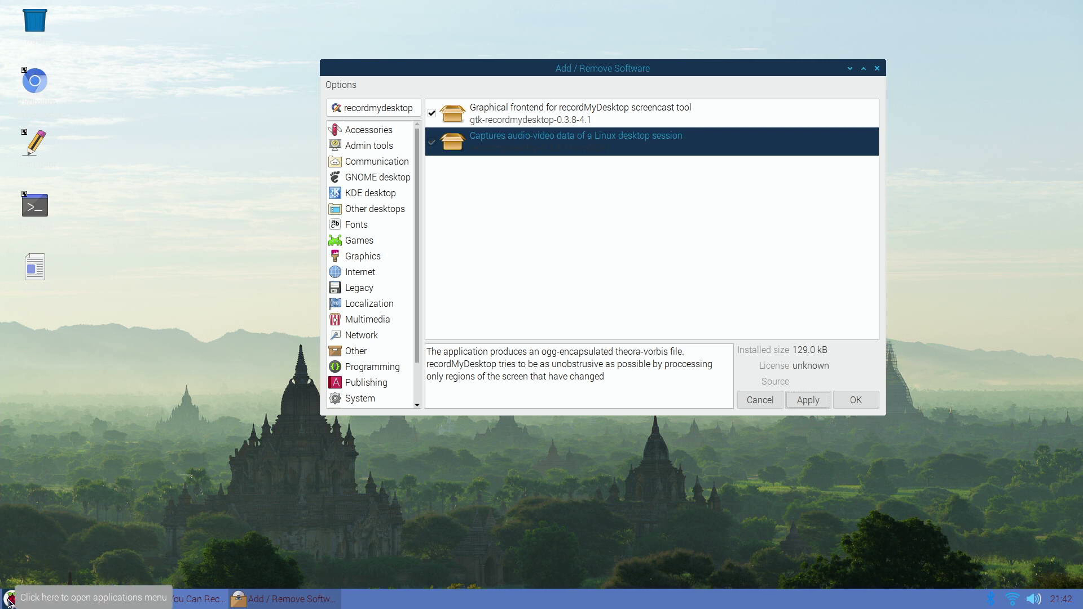
{"action": "left_click", "coordinate": [10, 602]}
{"action": "mouse_move", "coordinate": [50, 391]}
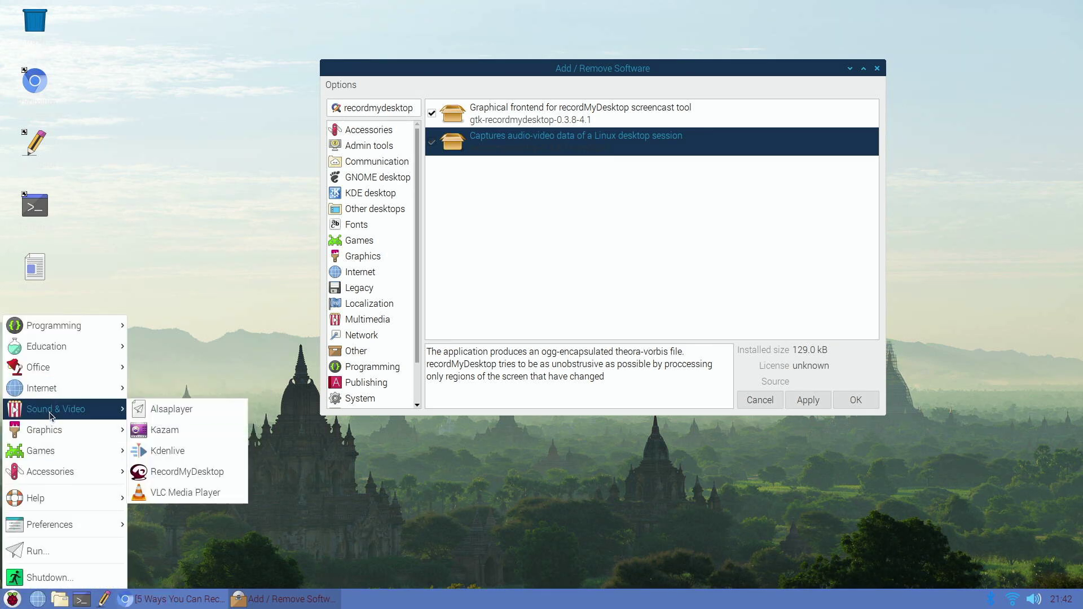
{"action": "left_click", "coordinate": [174, 435]}
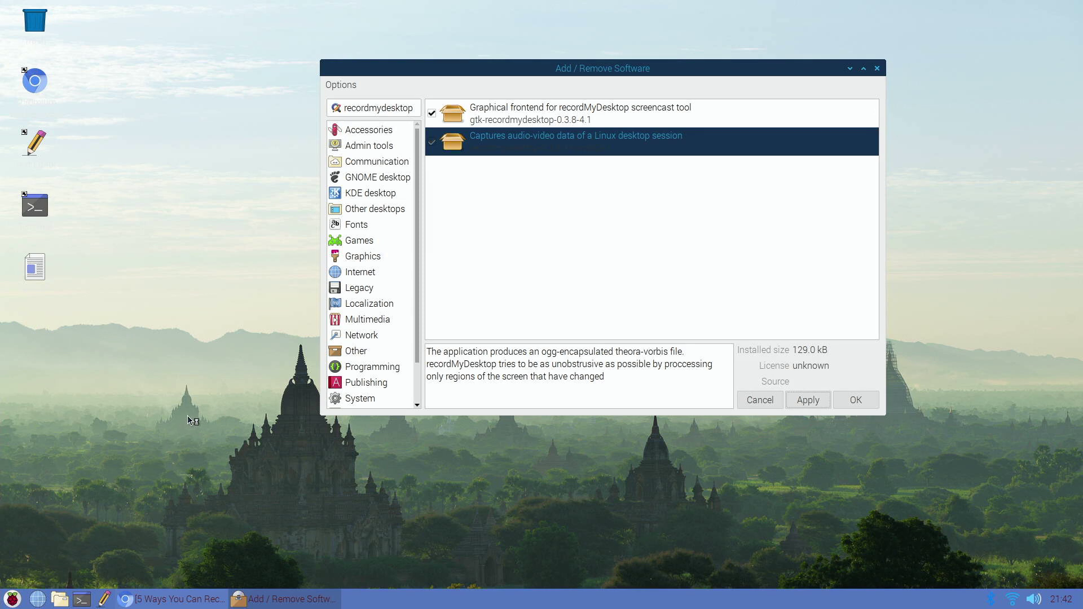
{"action": "left_click", "coordinate": [851, 68]}
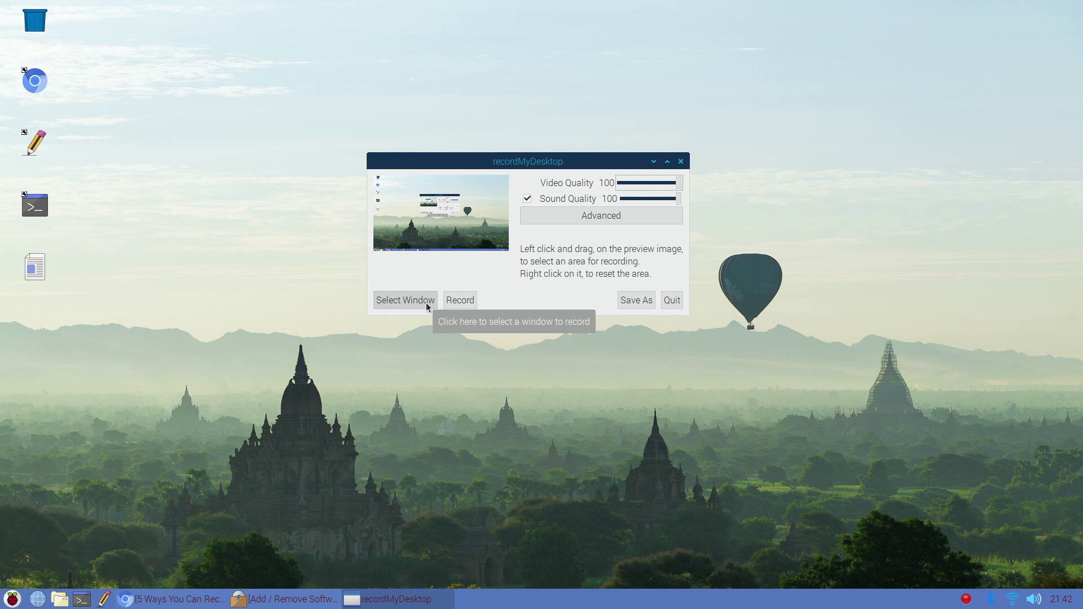
- Choose single-window capture, attempt a recording, dismiss the exit-status 7 error, and centre the recorder window
{"action": "left_click", "coordinate": [426, 301]}
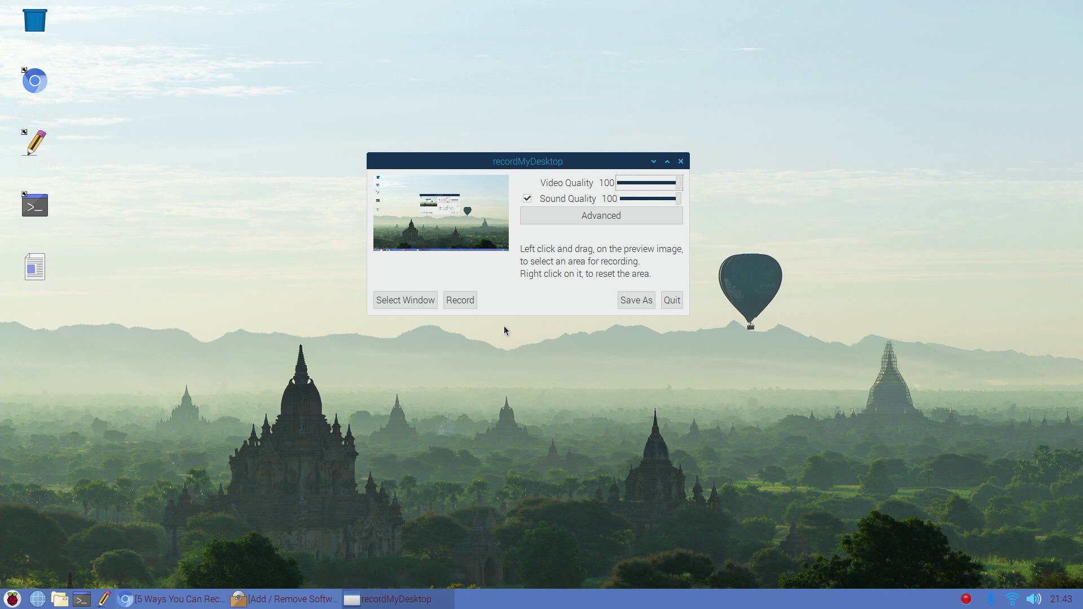
{"action": "left_click", "coordinate": [452, 305]}
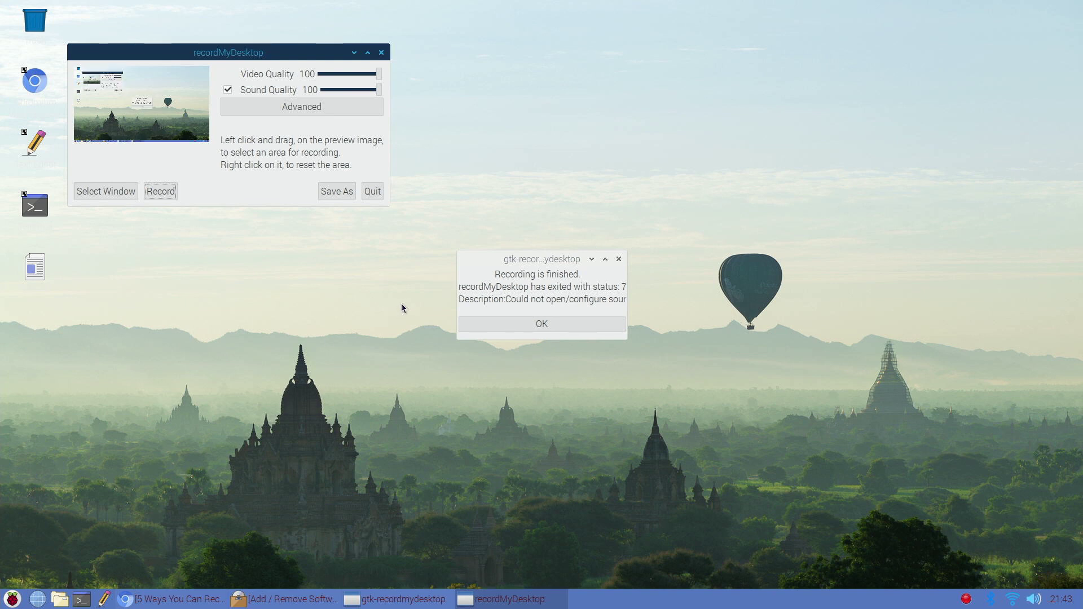
{"action": "left_click", "coordinate": [491, 321]}
{"action": "left_click_drag", "start_coordinate": [241, 52], "coordinate": [539, 164]}
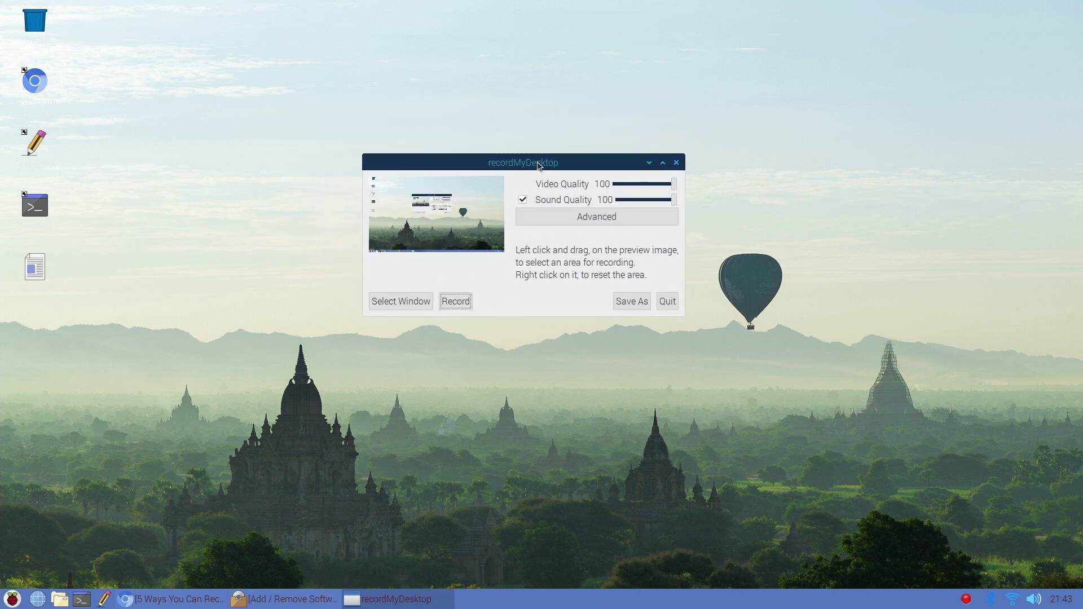
- In Advanced settings, raise Frames Per Second from 15 to 19, then review the Sound, Misc and Files tabs
{"action": "left_click", "coordinate": [558, 215]}
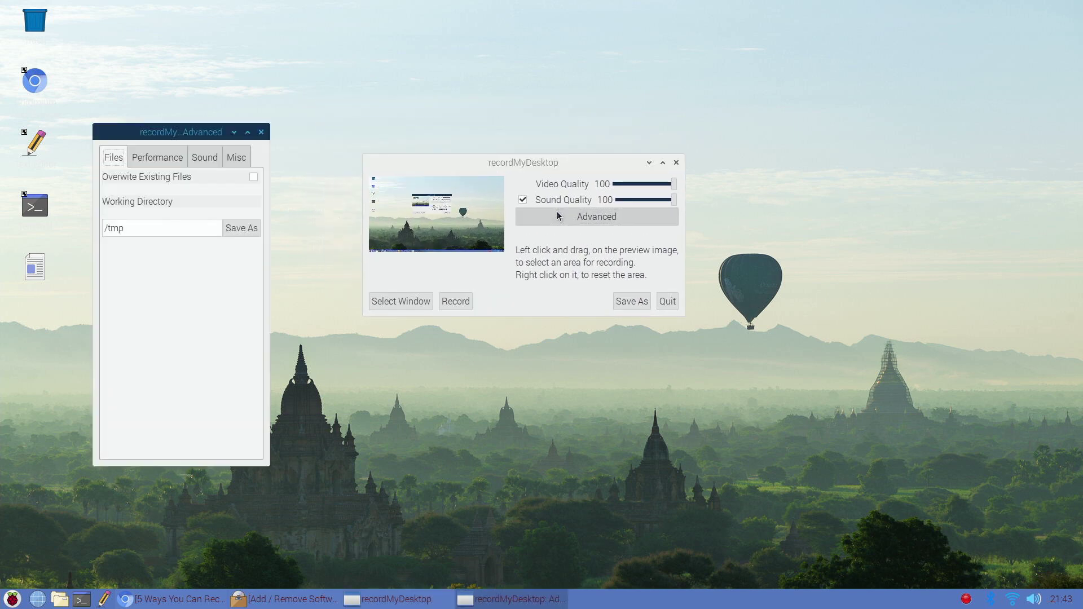
{"action": "left_click", "coordinate": [162, 157]}
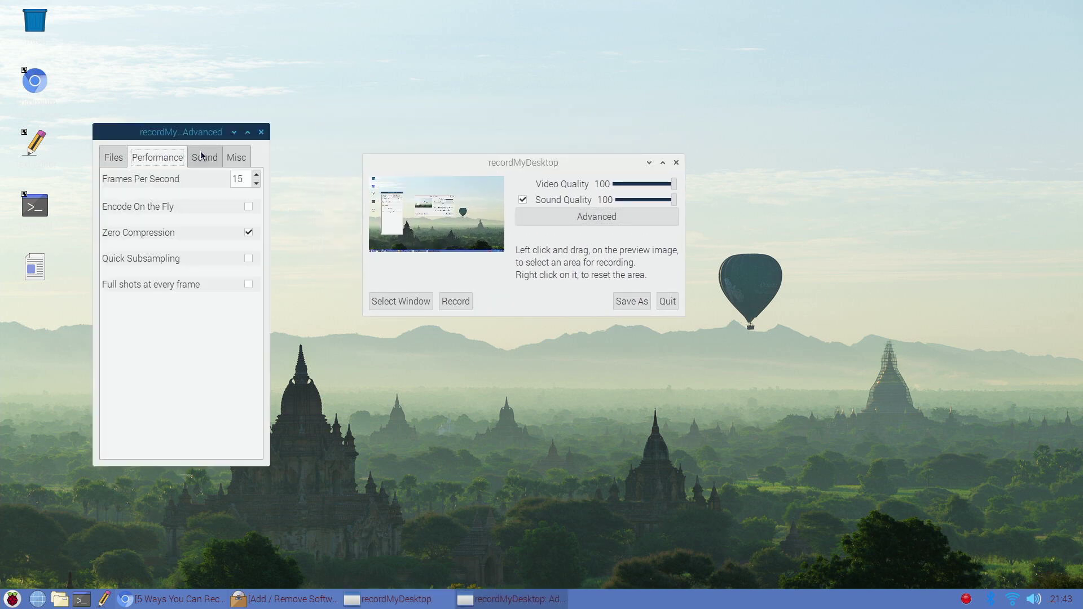
{"action": "left_click", "coordinate": [256, 176]}
{"action": "left_click", "coordinate": [256, 176]}
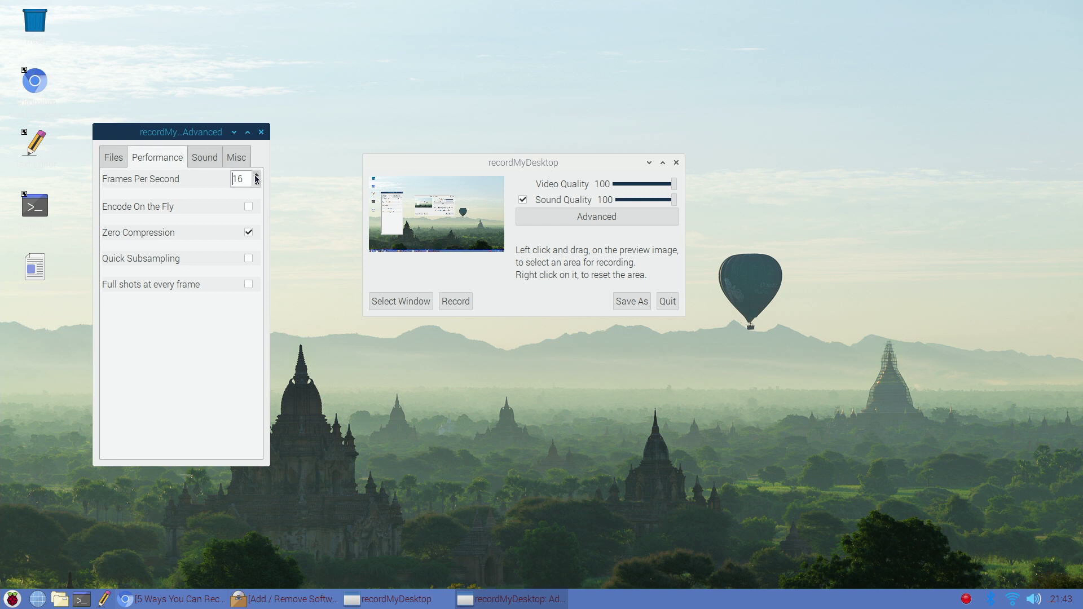
{"action": "left_click", "coordinate": [256, 176]}
{"action": "left_click", "coordinate": [256, 176]}
{"action": "left_click", "coordinate": [257, 175]}
{"action": "left_click", "coordinate": [256, 175]}
{"action": "left_click", "coordinate": [256, 175]}
{"action": "left_click", "coordinate": [205, 157]}
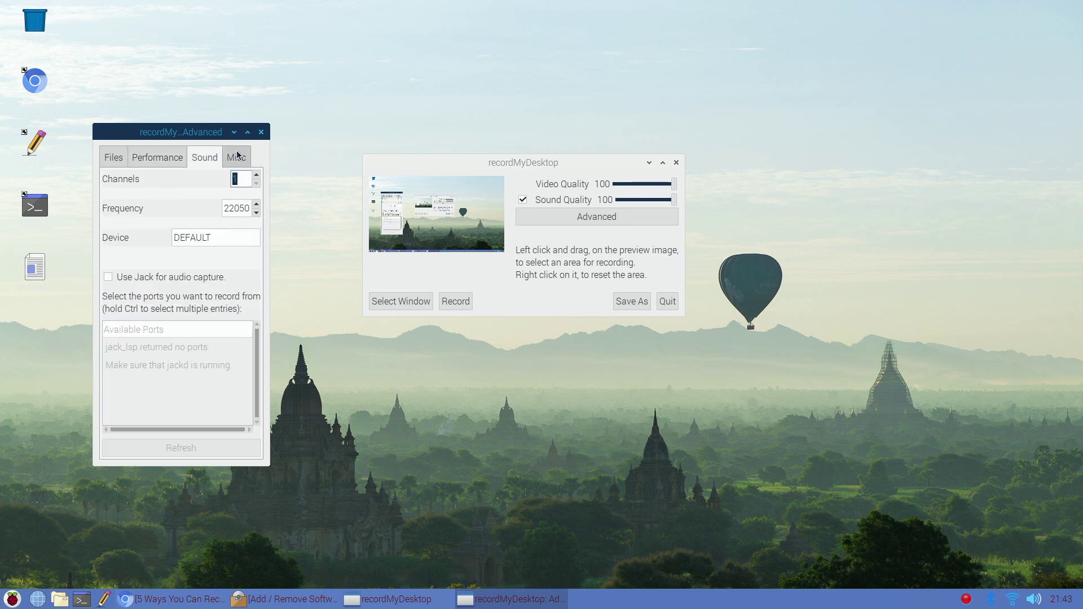
{"action": "left_click", "coordinate": [236, 157]}
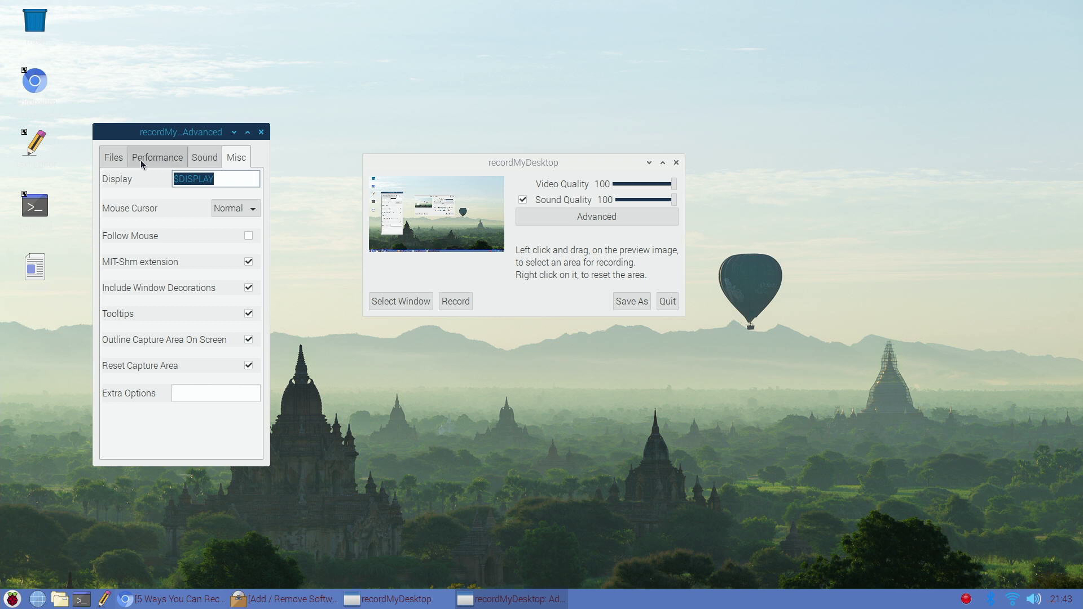
{"action": "left_click", "coordinate": [120, 163]}
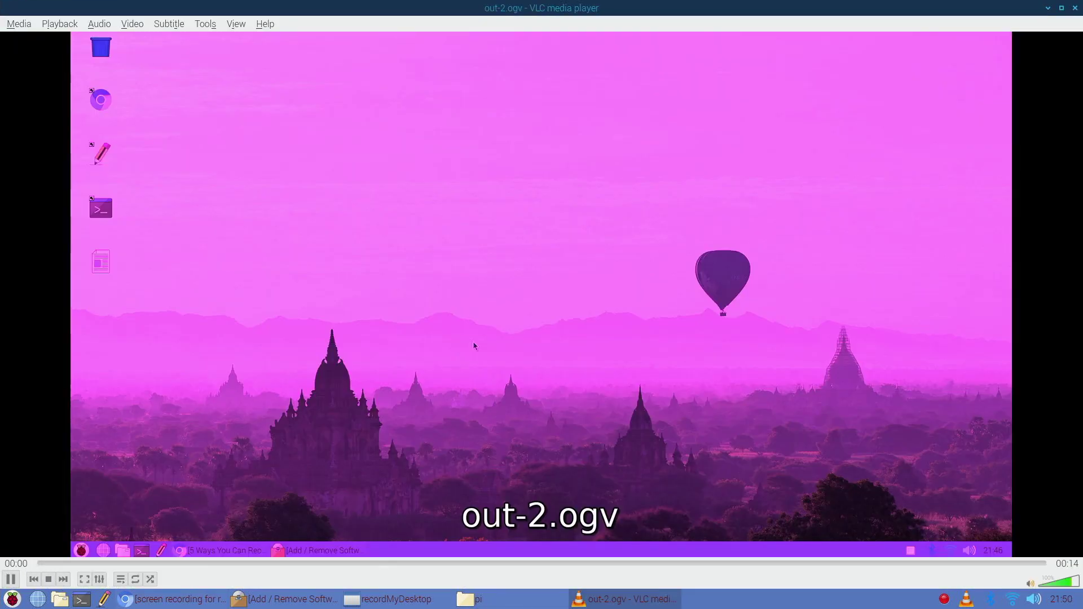
- Switch the out-2.ogv playback in VLC to full screen
{"action": "key", "text": "f"}
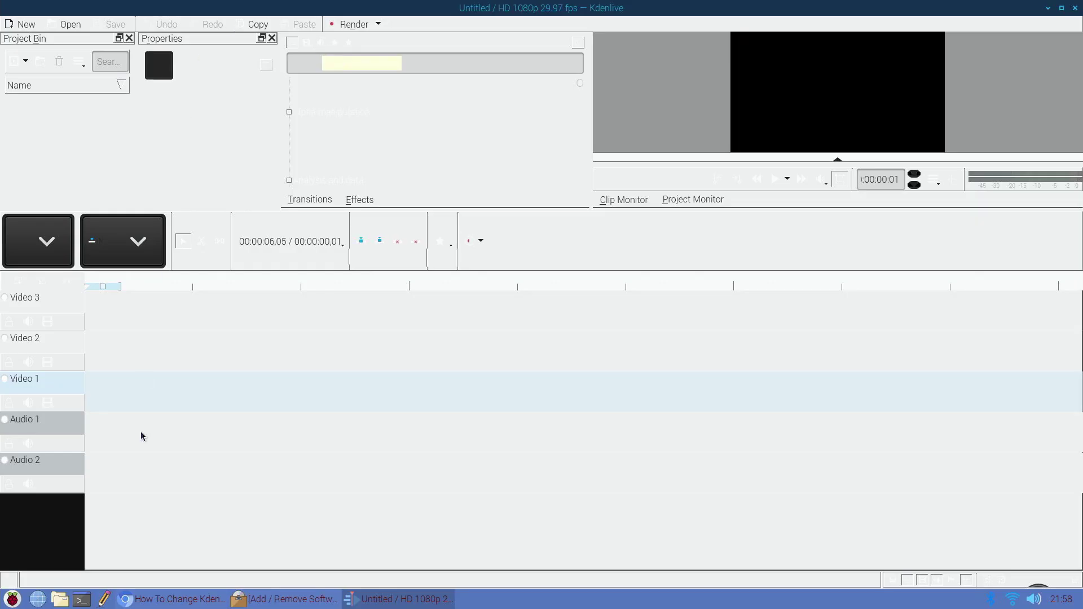
- Import out-2.ogv from the file manager into the Project Bin and place it at the start of Video 3
{"action": "left_click", "coordinate": [57, 603]}
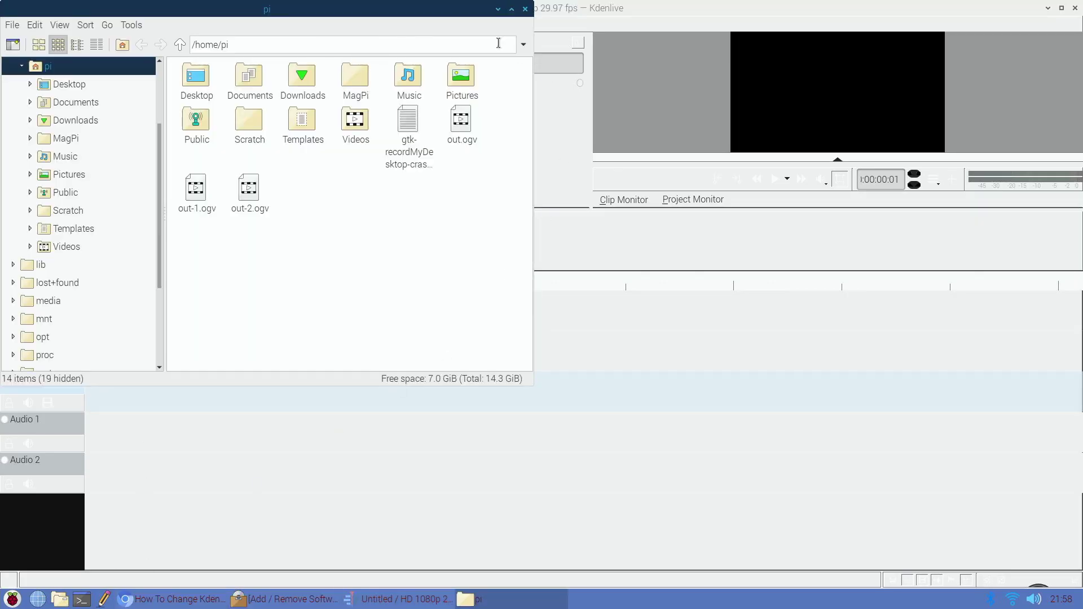
{"action": "left_click_drag", "start_coordinate": [414, 9], "coordinate": [757, 36]}
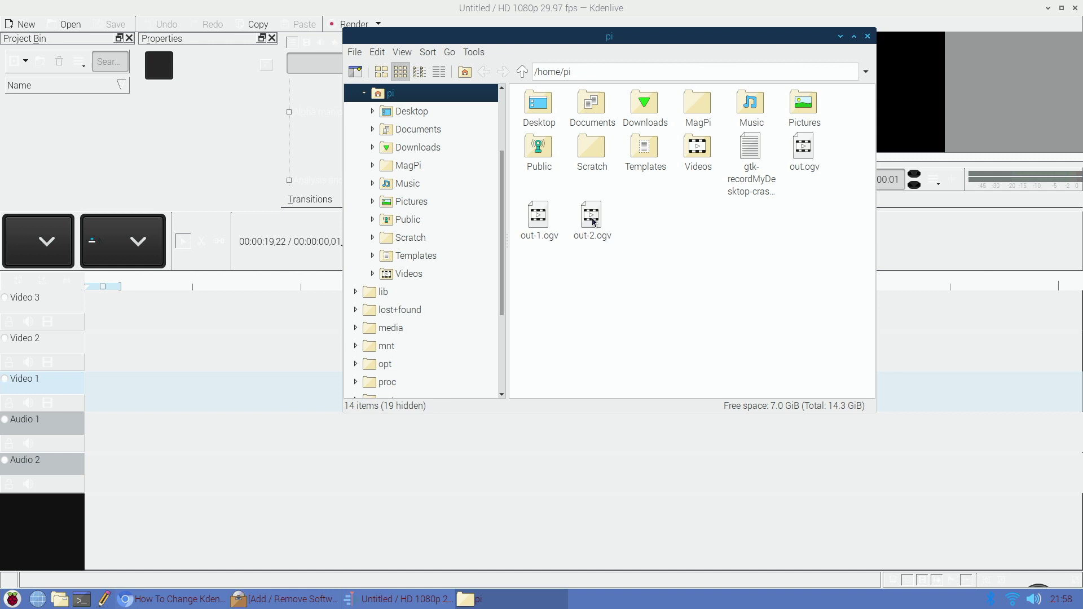
{"action": "left_click_drag", "start_coordinate": [591, 218], "coordinate": [68, 124]}
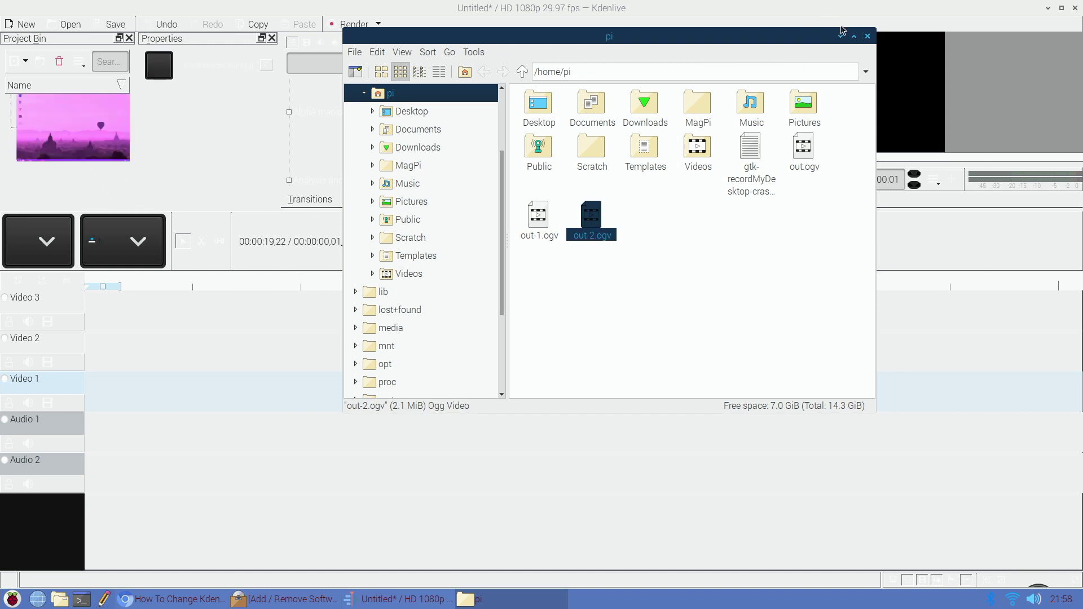
{"action": "left_click", "coordinate": [172, 121]}
{"action": "left_click_drag", "start_coordinate": [79, 134], "coordinate": [91, 312]}
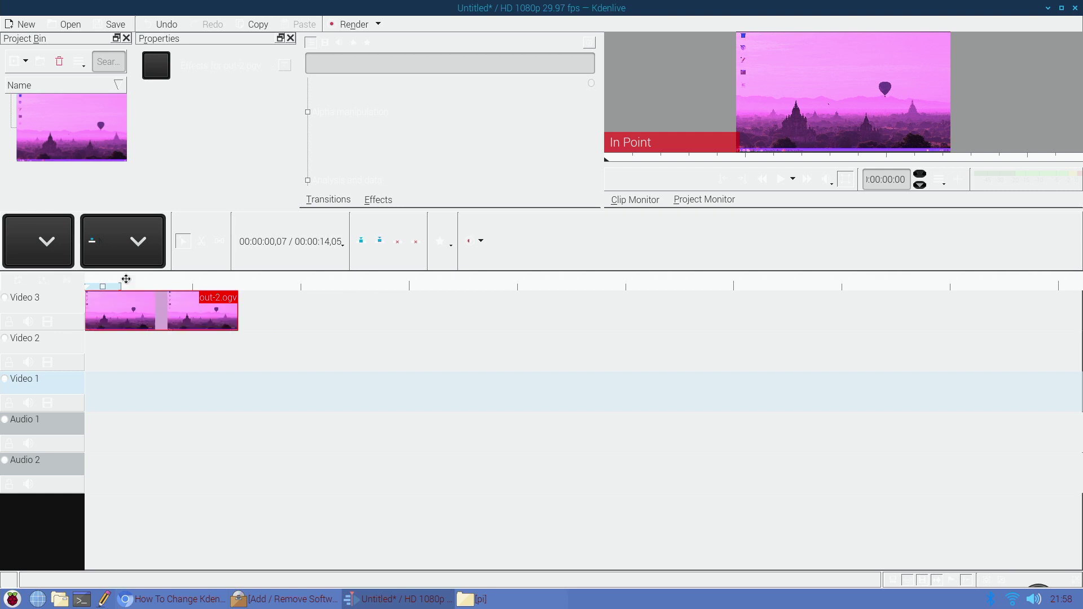
- Open and enlarge the Rendering dialog, then look through the output save location and file types
{"action": "left_click", "coordinate": [374, 24]}
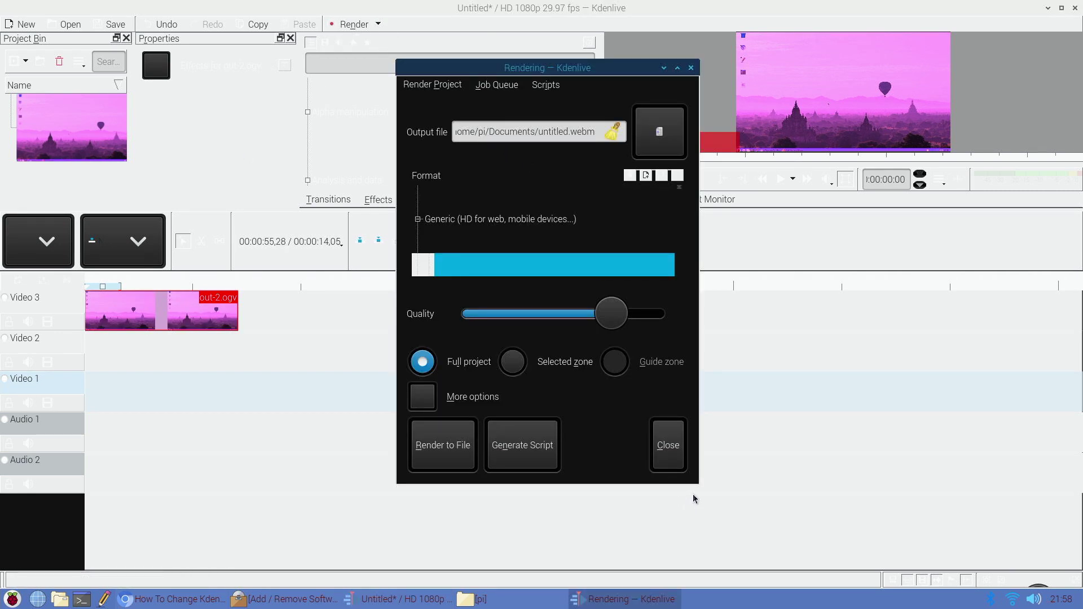
{"action": "left_click_drag", "start_coordinate": [704, 486], "coordinate": [883, 570]}
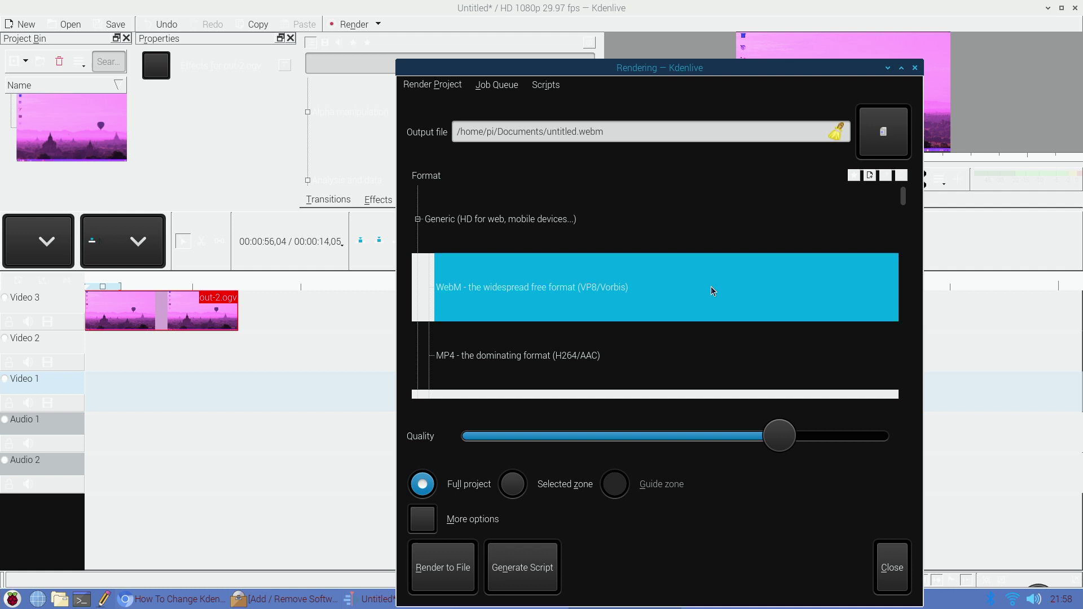
{"action": "left_click", "coordinate": [836, 134]}
{"action": "left_click", "coordinate": [873, 131]}
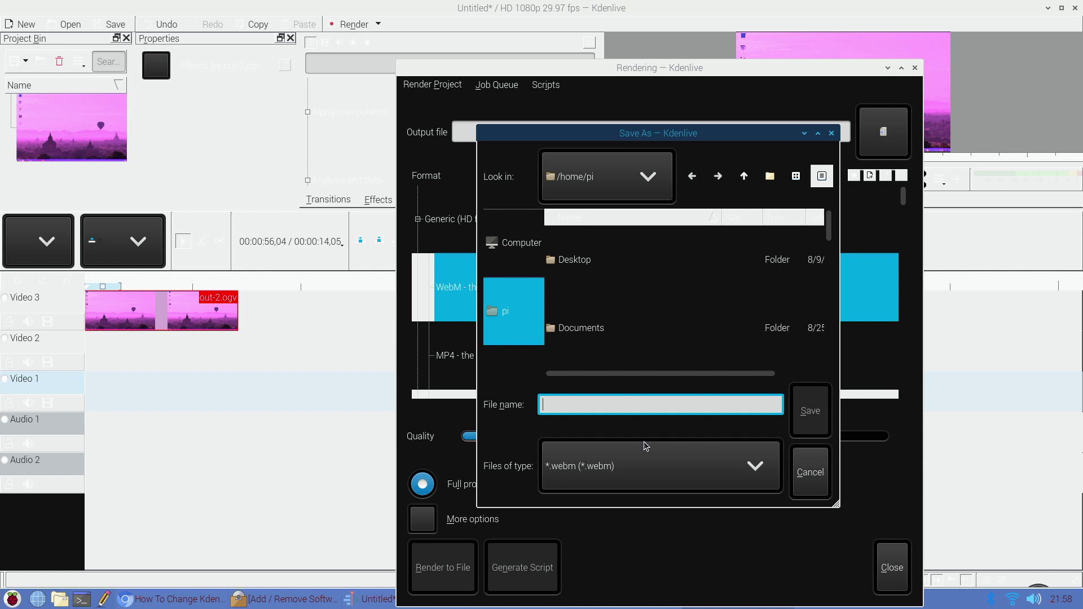
{"action": "left_click", "coordinate": [667, 471]}
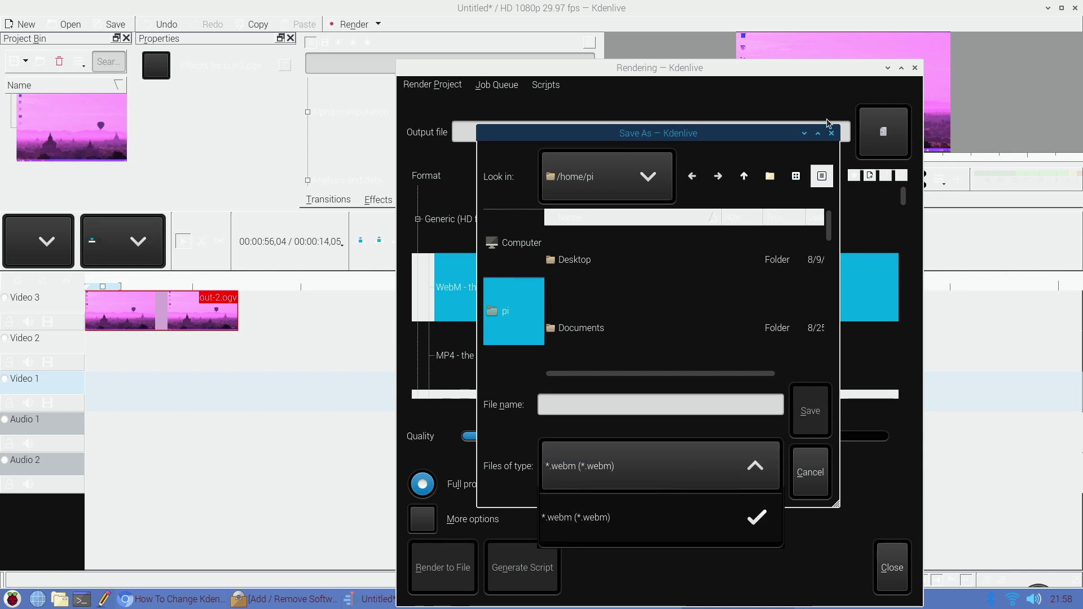
{"action": "left_click", "coordinate": [833, 138]}
{"action": "left_click", "coordinate": [832, 138]}
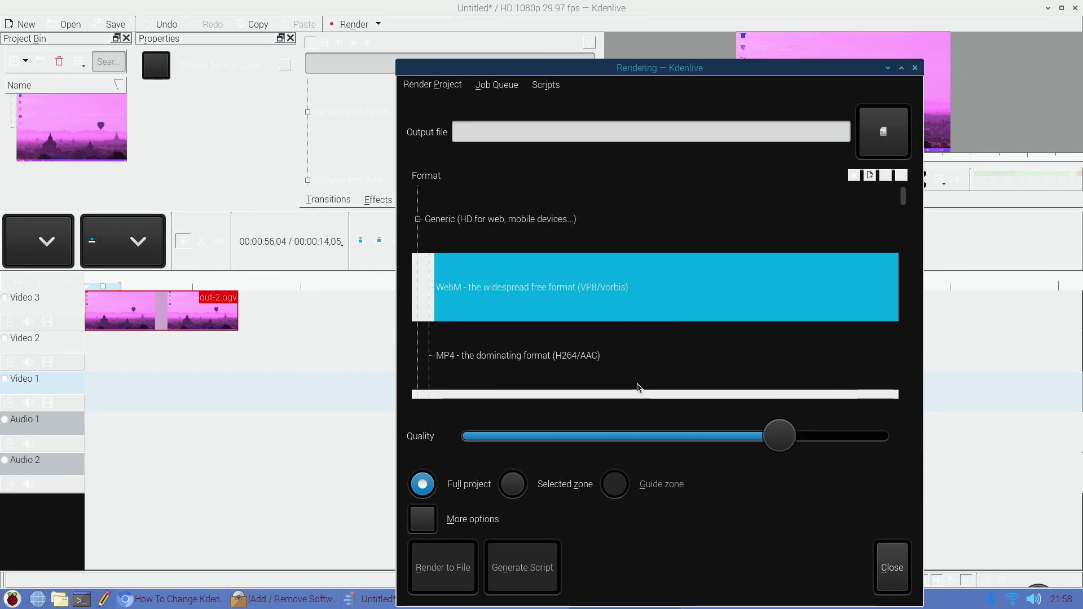
- Choose the MP4 profile, rename the output to testyy.mp4, maximize quality, and show more options
{"action": "left_click", "coordinate": [642, 355]}
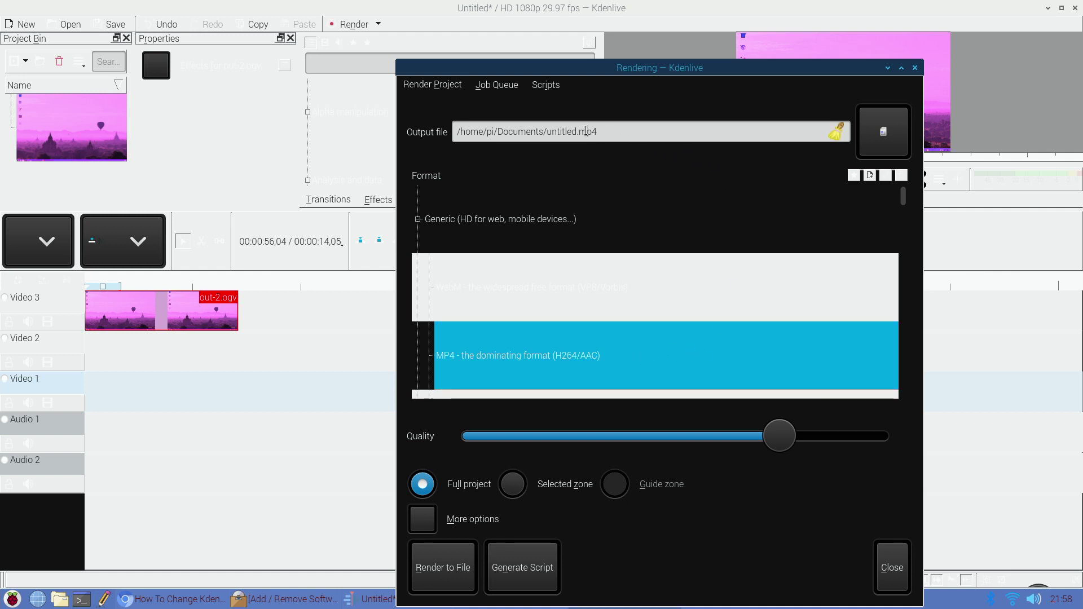
{"action": "double_click", "coordinate": [562, 131]}
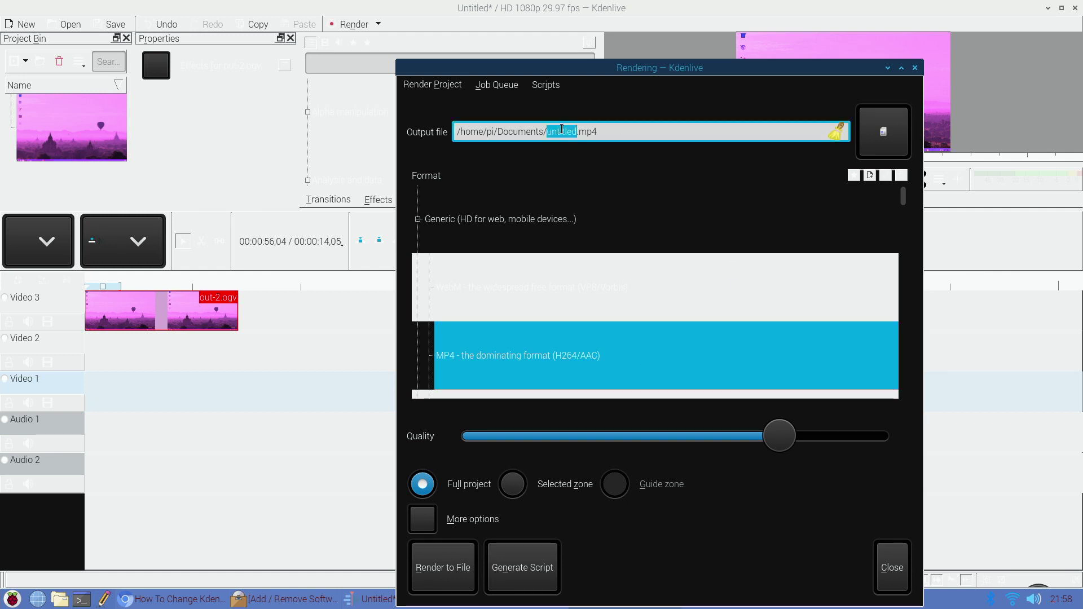
{"action": "type", "text": "testyy"}
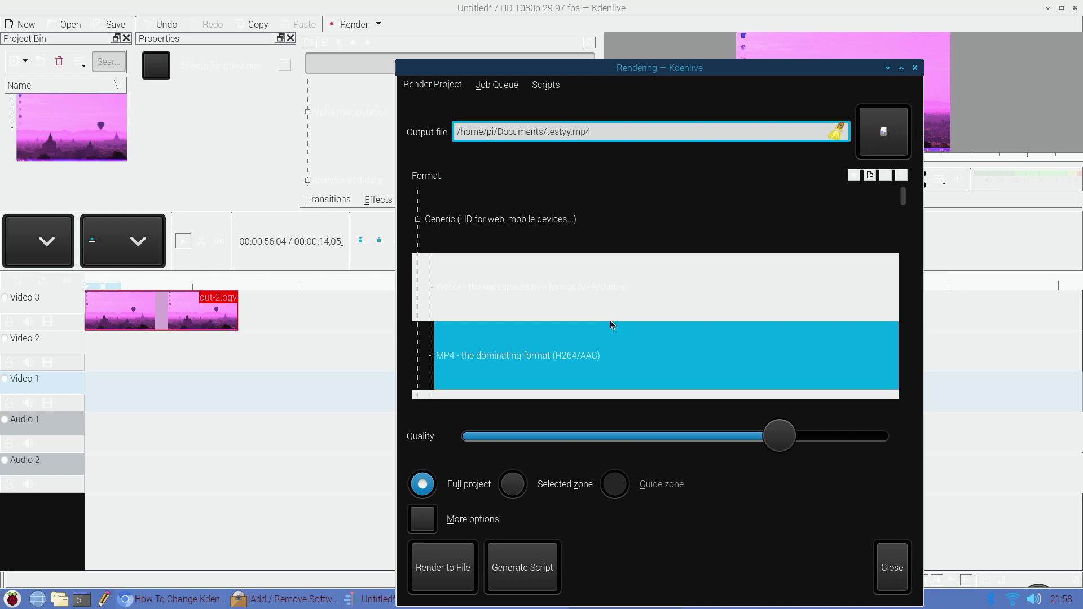
{"action": "left_click_drag", "start_coordinate": [773, 440], "coordinate": [884, 436]}
{"action": "left_click", "coordinate": [418, 522]}
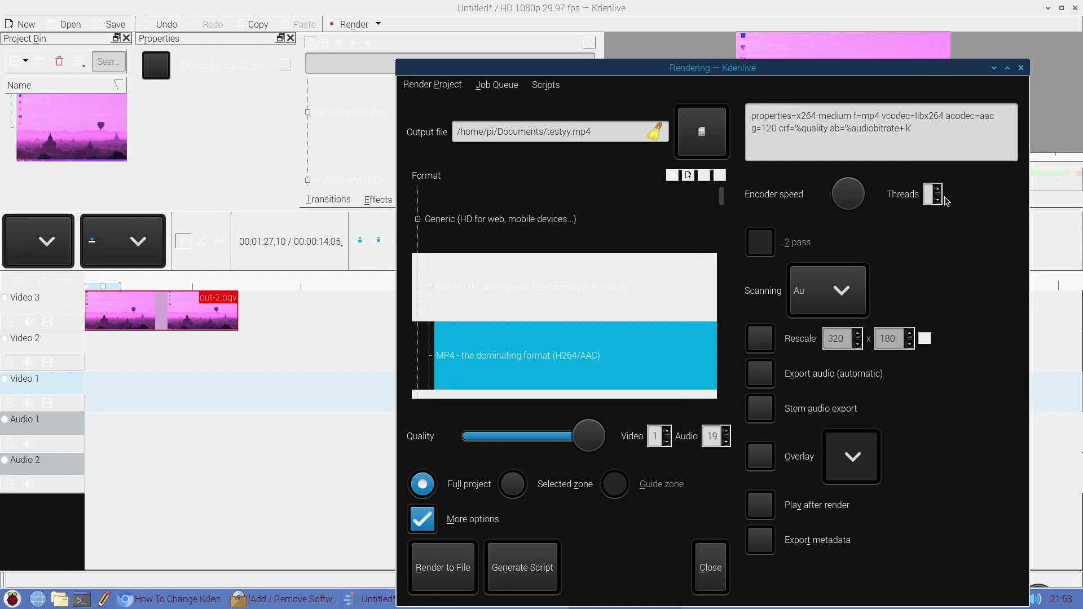
- Render the project to /home/pi/Documents/testyy.mp4 and let the job finish in 00:02:29
{"action": "left_click", "coordinate": [928, 195]}
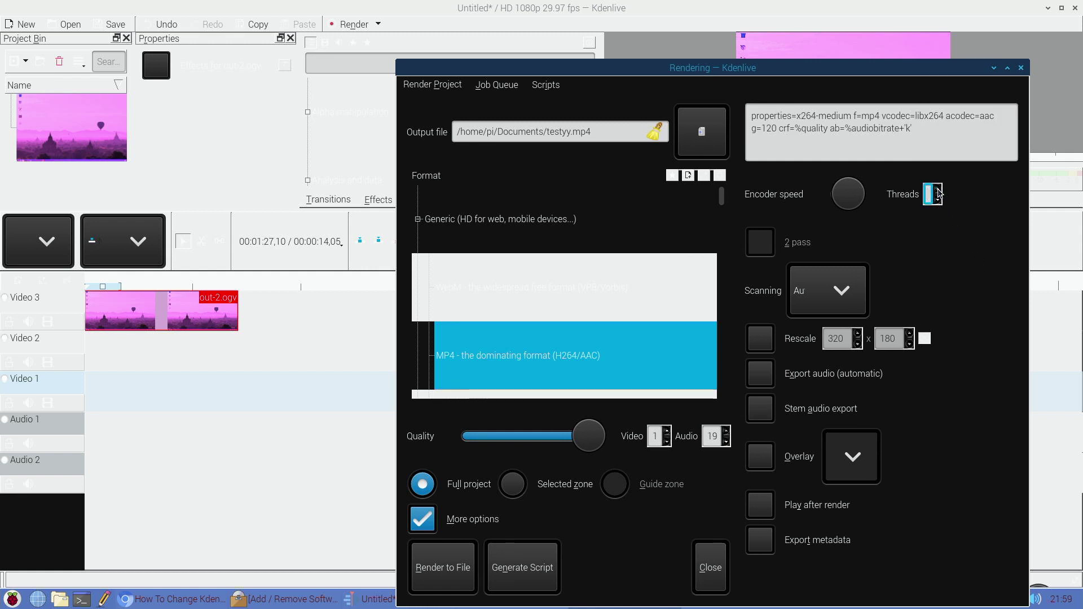
{"action": "key", "text": "Return"}
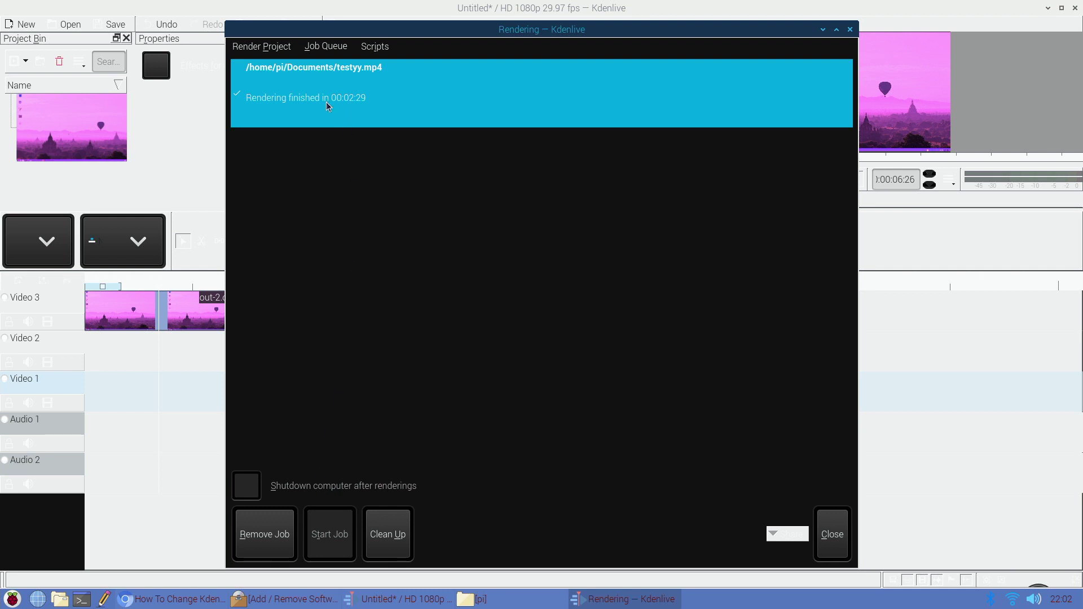
- Change the output name to testyy2.mp4 and start a second render job
{"action": "left_click", "coordinate": [252, 50]}
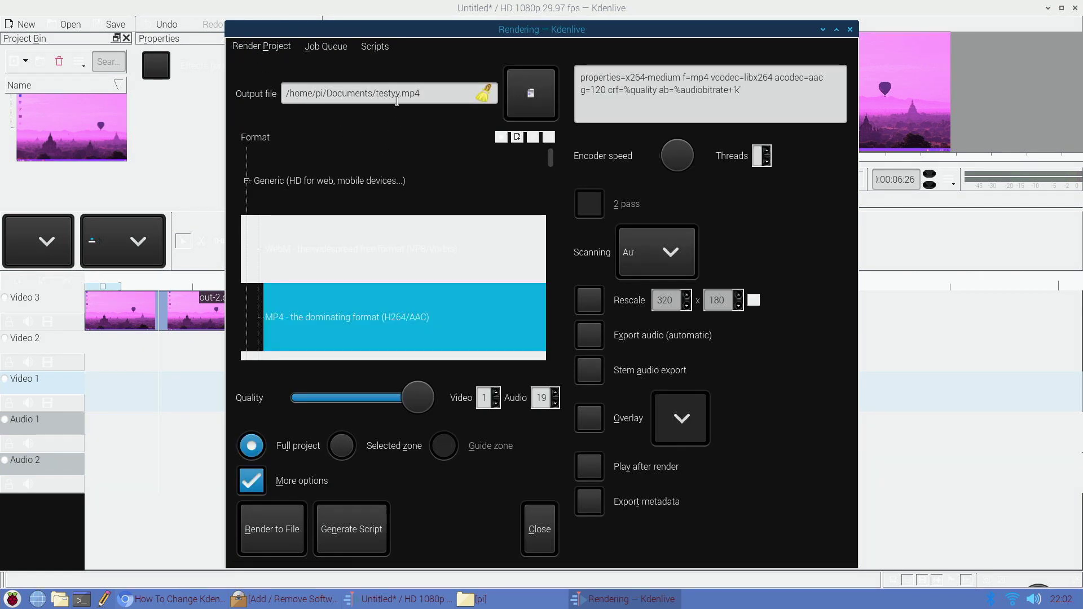
{"action": "left_click_drag", "start_coordinate": [400, 93], "coordinate": [396, 93]}
{"action": "type", "text": "y2"}
{"action": "key", "text": "Return"}
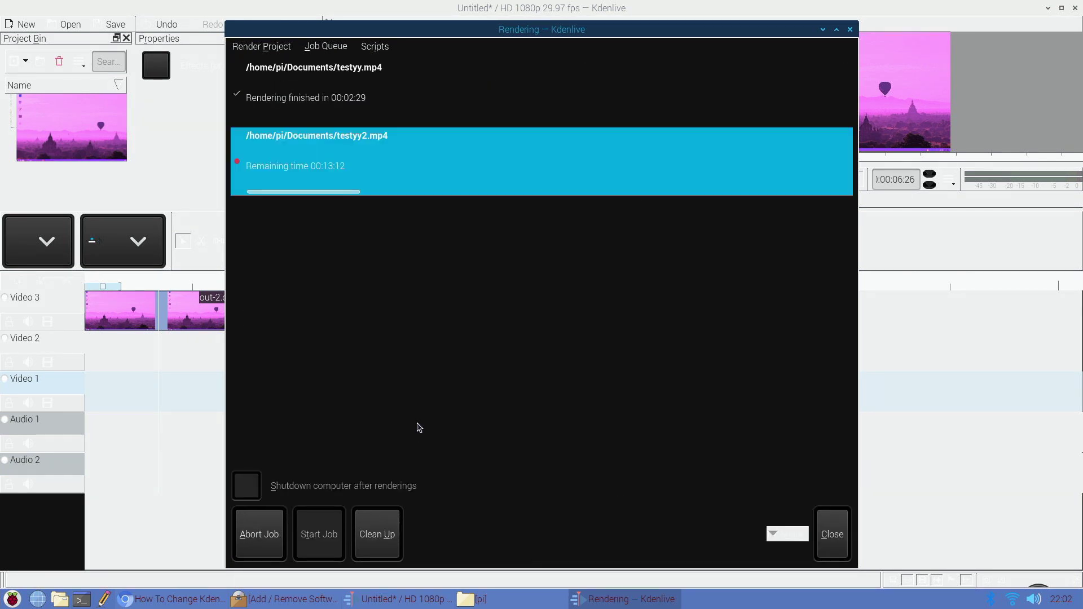